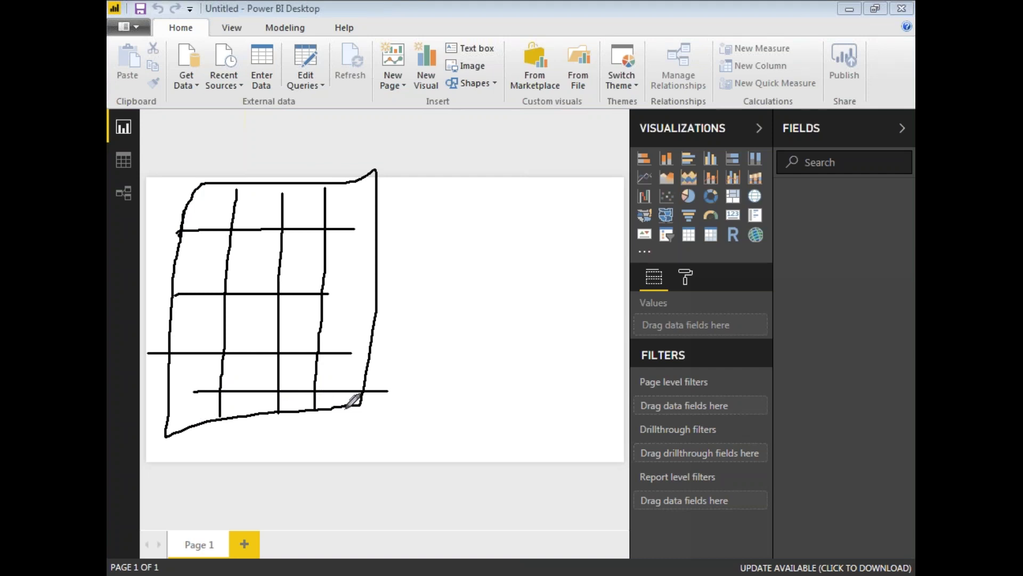
drag(306, 435, 317, 456)
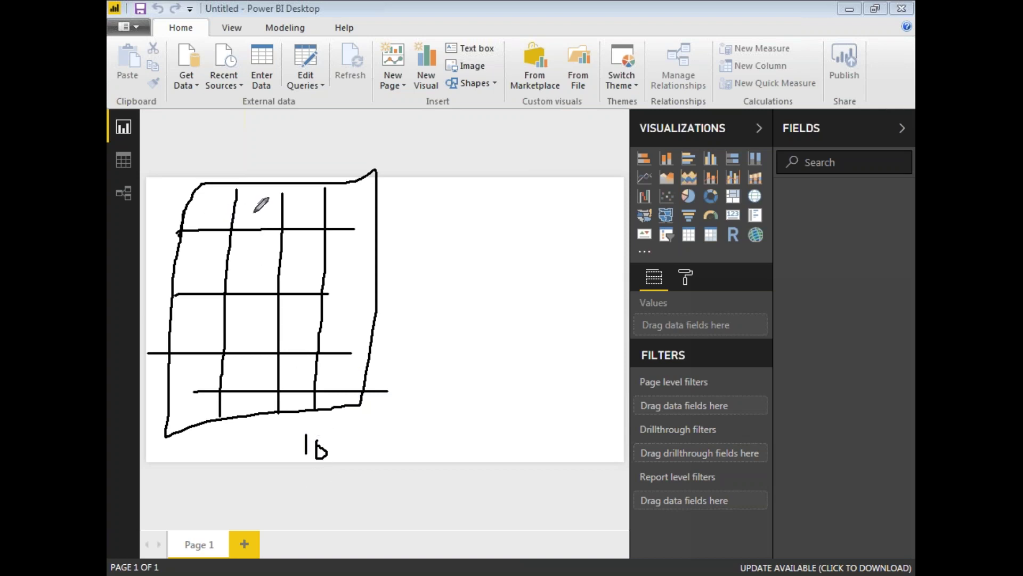
mouse_move(250, 213)
mouse_down()
mouse_move(267, 227)
mouse_move(324, 217)
mouse_move(312, 225)
mouse_move(367, 231)
mouse_up()
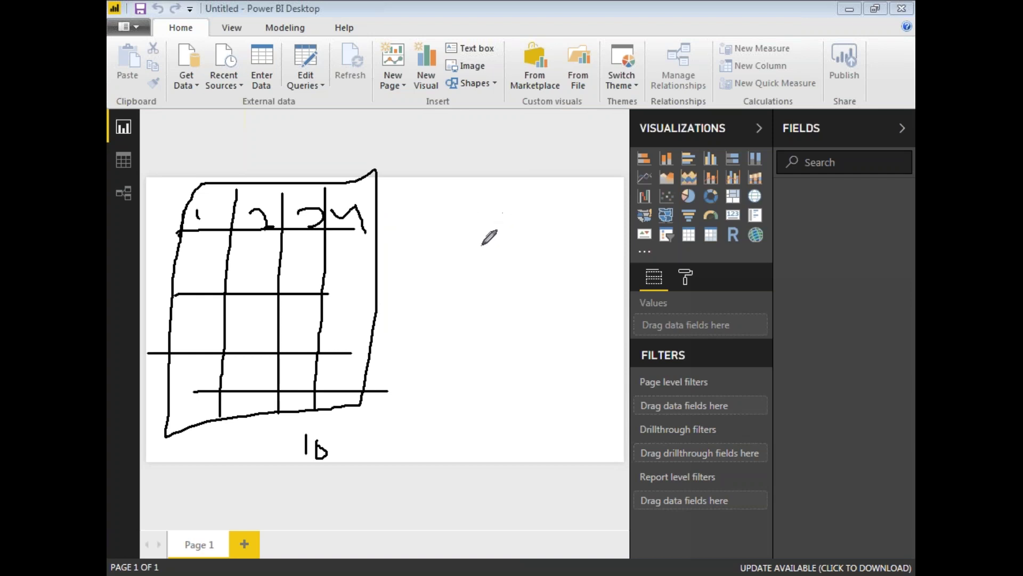
mouse_move(448, 197)
mouse_down()
mouse_move(436, 408)
mouse_move(477, 405)
mouse_up()
mouse_move(555, 405)
mouse_down()
mouse_move(653, 392)
mouse_move(675, 258)
mouse_move(661, 104)
mouse_move(440, 188)
mouse_move(436, 241)
mouse_up()
drag(477, 405, 555, 405)
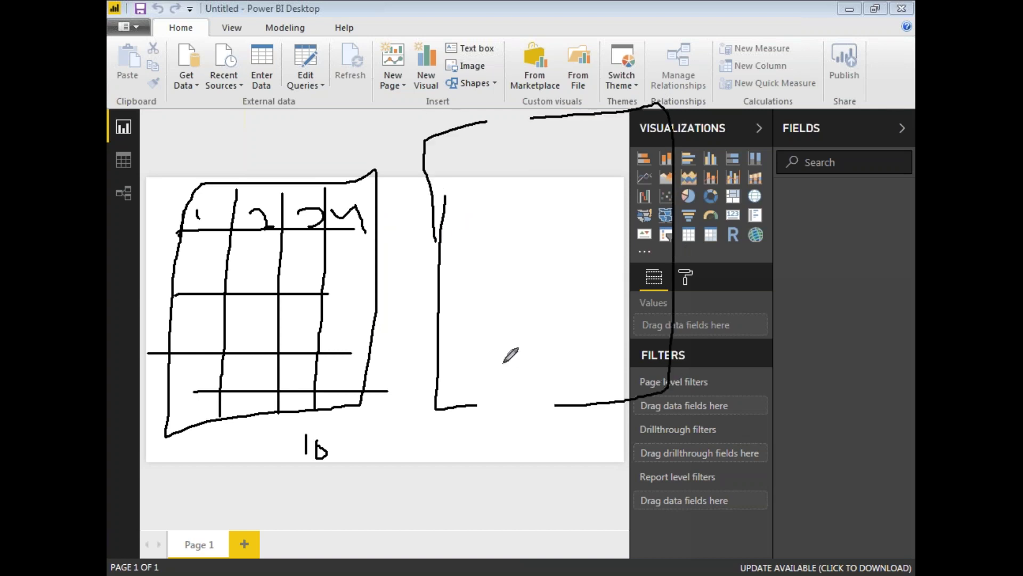
drag(433, 214, 653, 195)
click(501, 125)
drag(514, 238, 526, 314)
mouse_move(590, 119)
mouse_down()
mouse_move(613, 361)
mouse_move(635, 367)
mouse_up()
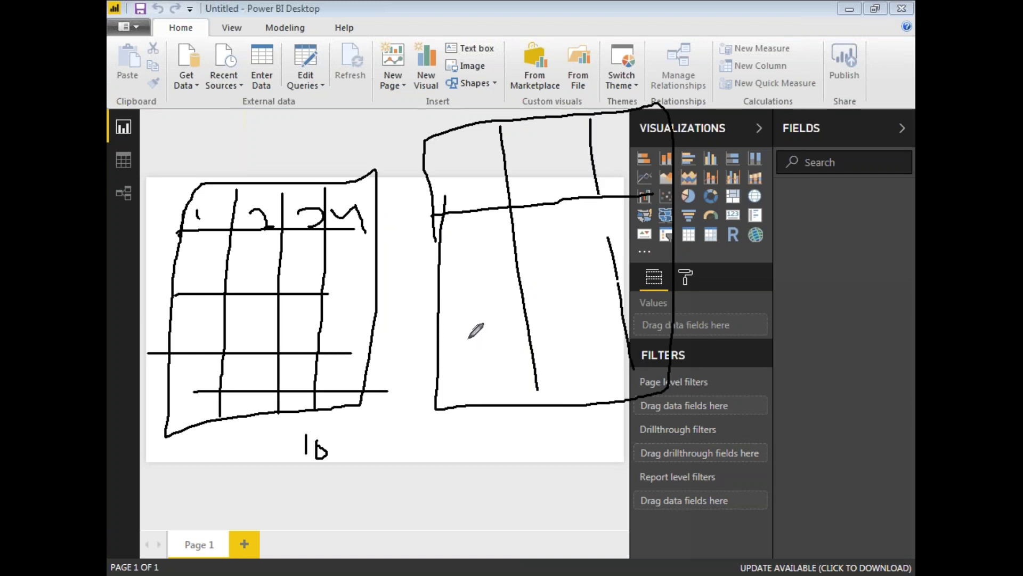
drag(456, 331, 667, 289)
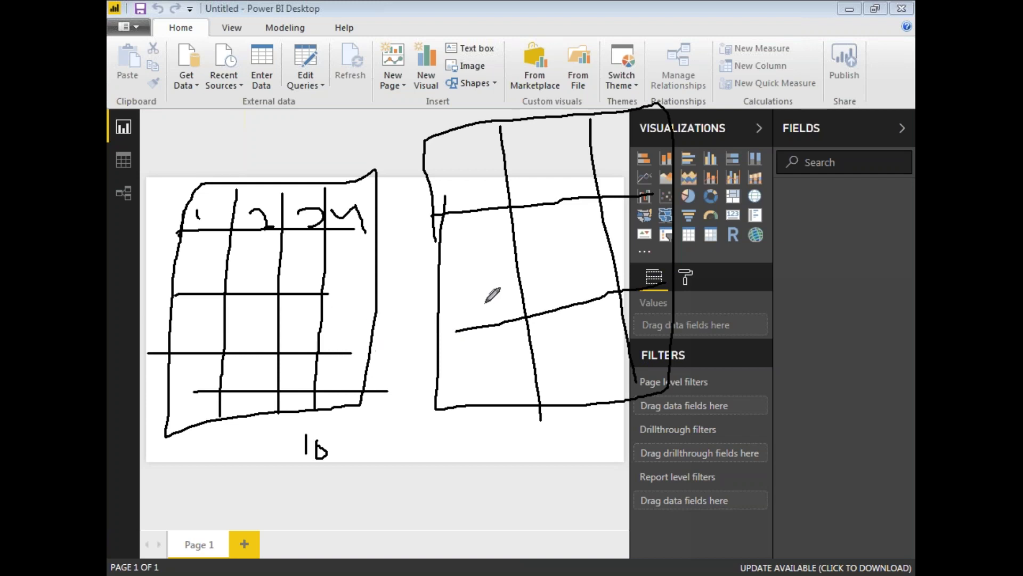
drag(483, 275, 484, 291)
drag(496, 357, 495, 397)
drag(500, 434, 500, 460)
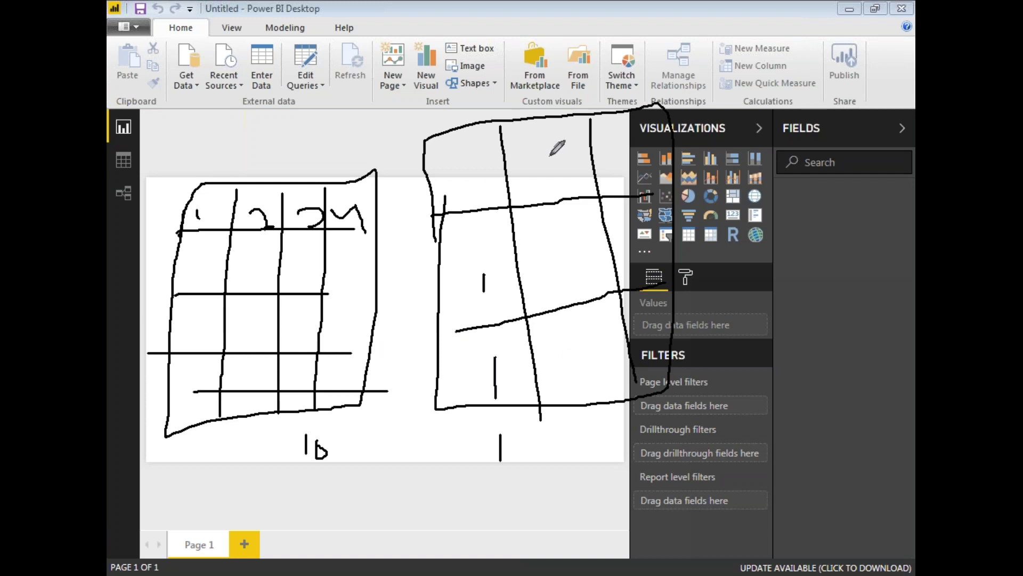
drag(626, 153, 730, 153)
mouse_move(593, 156)
mouse_down()
mouse_move(546, 160)
mouse_move(560, 175)
mouse_move(655, 153)
mouse_up()
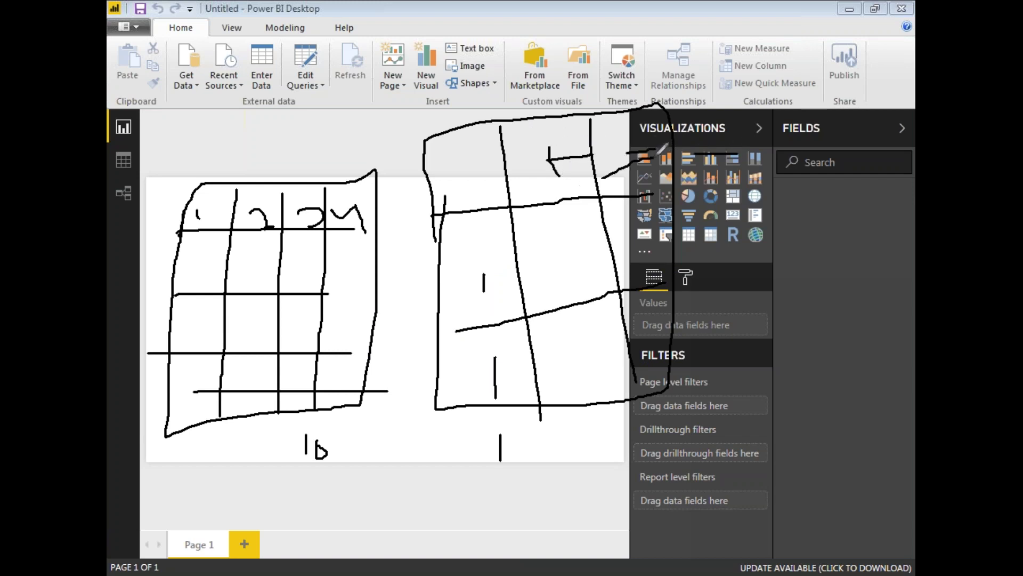
mouse_move(582, 140)
mouse_down()
mouse_move(554, 145)
mouse_move(568, 147)
mouse_up()
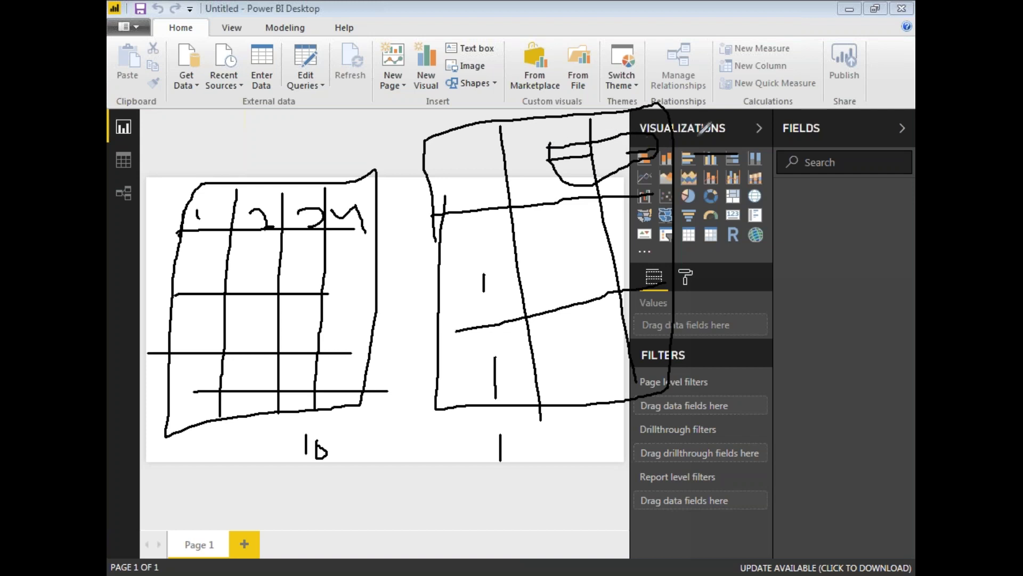
mouse_move(697, 129)
mouse_down()
mouse_move(702, 181)
mouse_move(752, 150)
mouse_move(696, 136)
mouse_up()
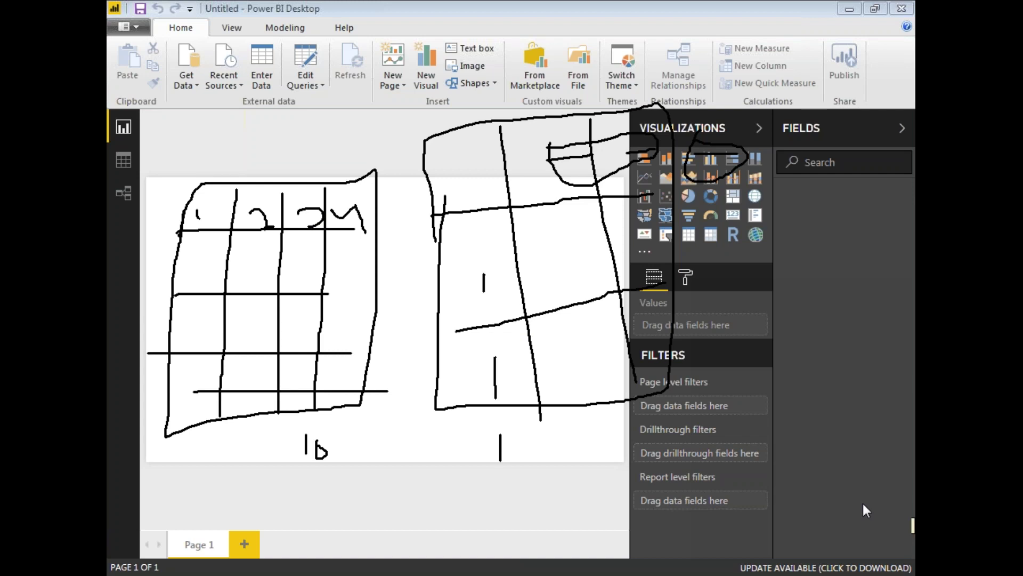
key(e)
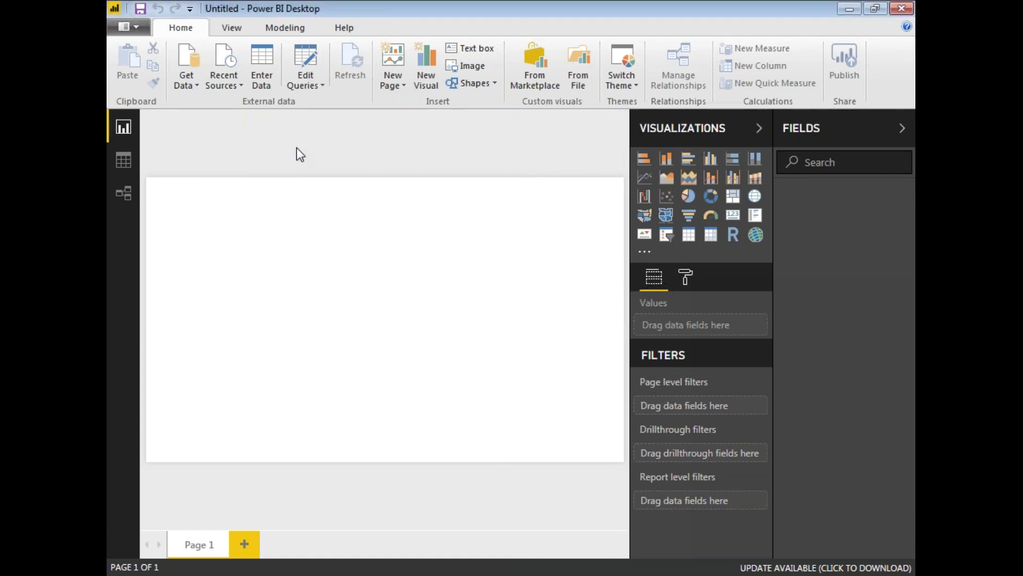
Step: Connect to the SQL Server instance .\Sql2012 as a data source, keeping the Import connectivity mode
click(187, 85)
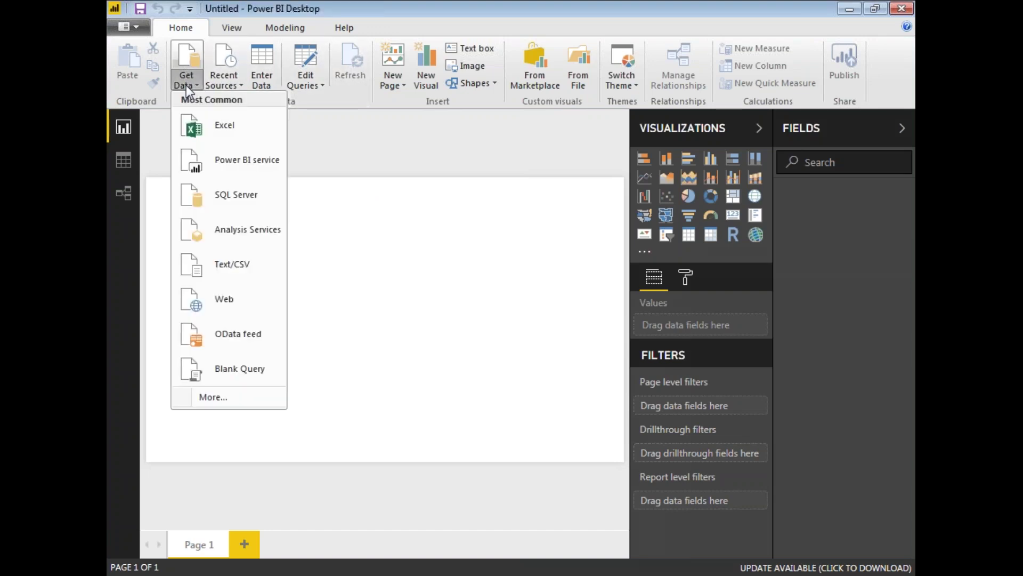
click(221, 193)
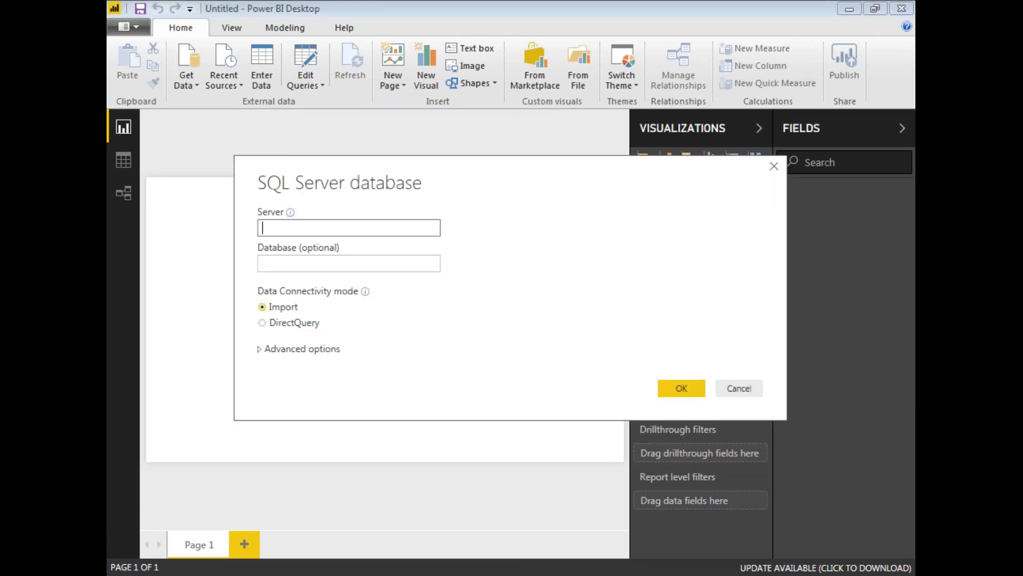
text(.\Sql2012)
click(665, 391)
click(665, 388)
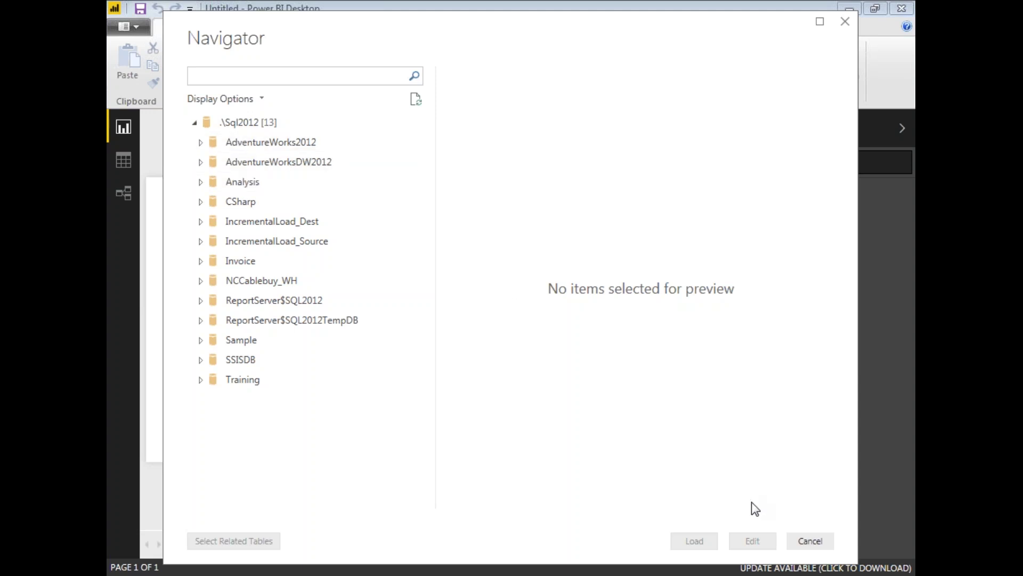
Step: Expand the AdventureWorksDW2012 database and select its DimDate and DimProduct tables for import
mouse_move(264, 109)
mouse_down()
mouse_move(279, 128)
mouse_move(284, 115)
mouse_move(261, 105)
mouse_up()
mouse_move(220, 156)
mouse_down()
mouse_move(224, 182)
mouse_move(344, 161)
mouse_move(345, 145)
mouse_move(219, 154)
mouse_up()
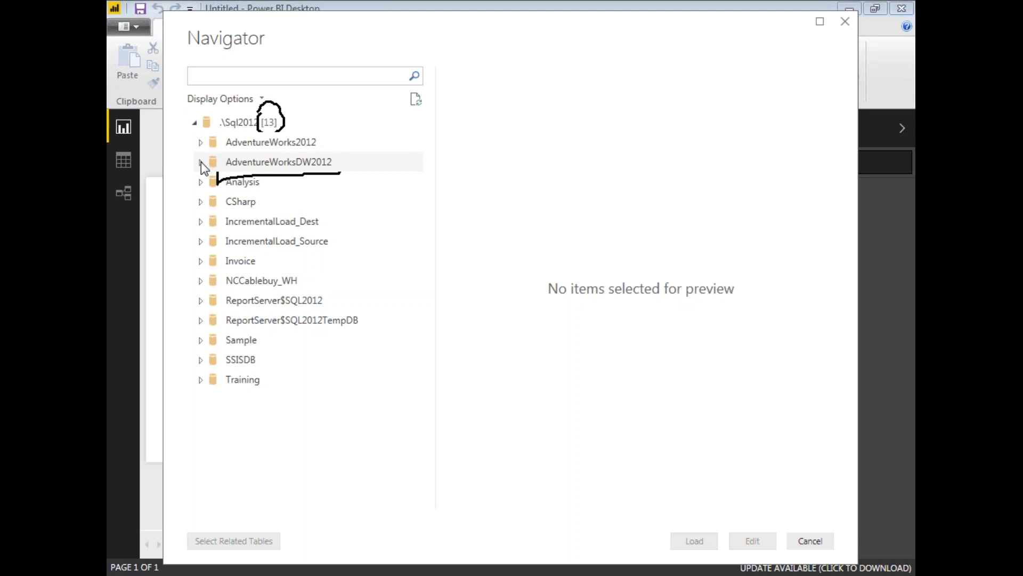
click(201, 164)
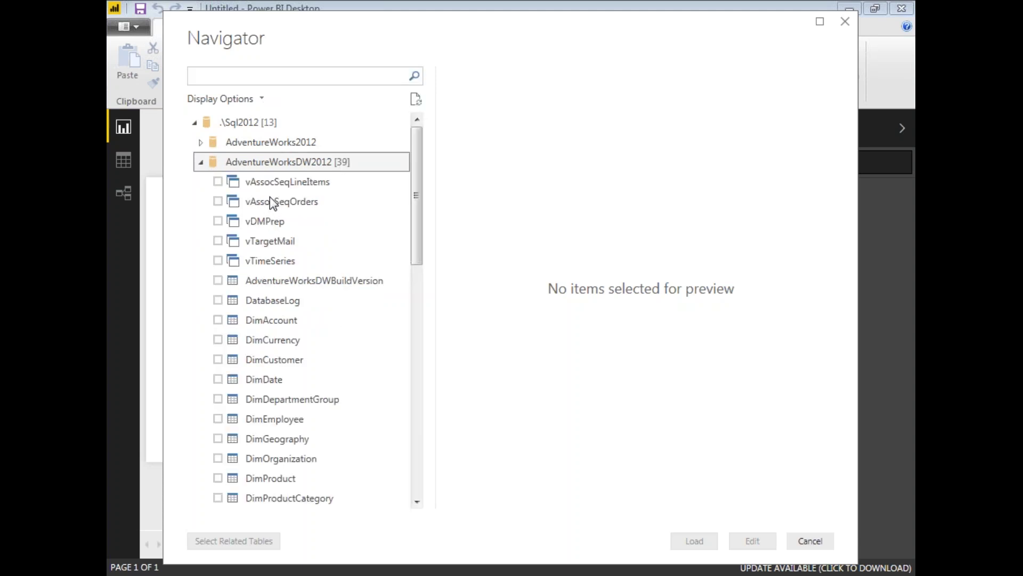
scroll(299, 296, down, 1)
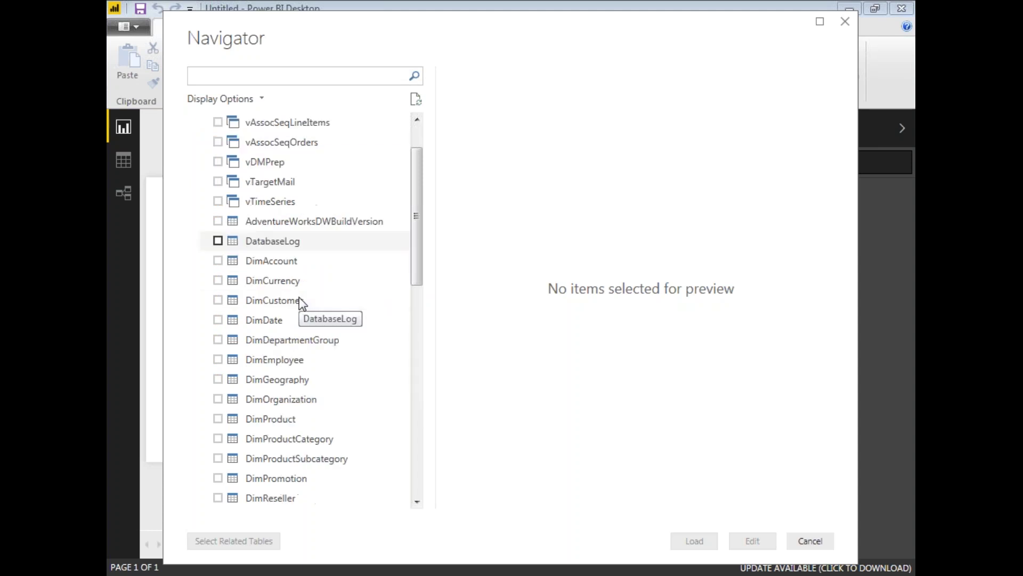
scroll(299, 299, down, 1)
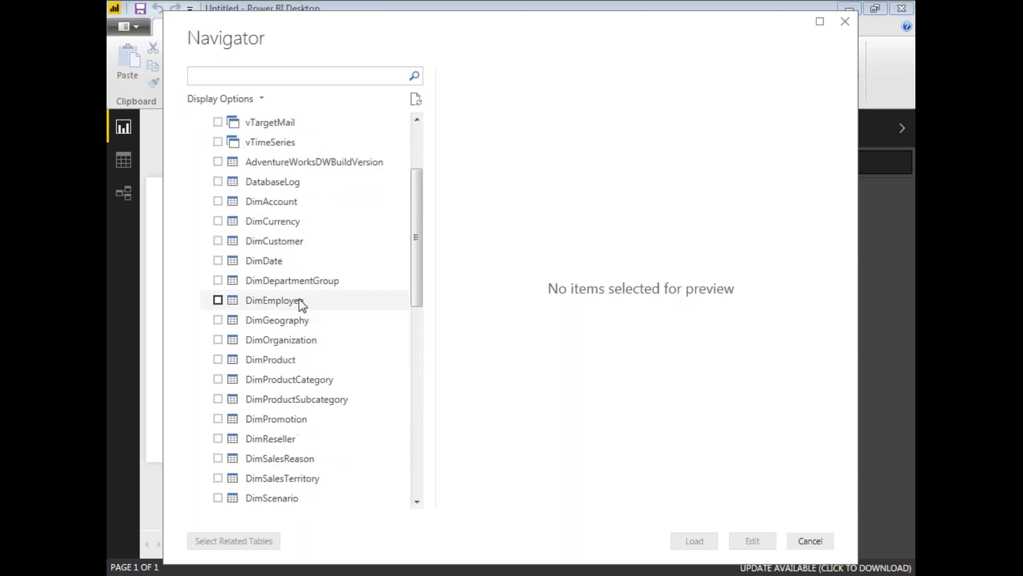
click(218, 261)
scroll(294, 278, down, 1)
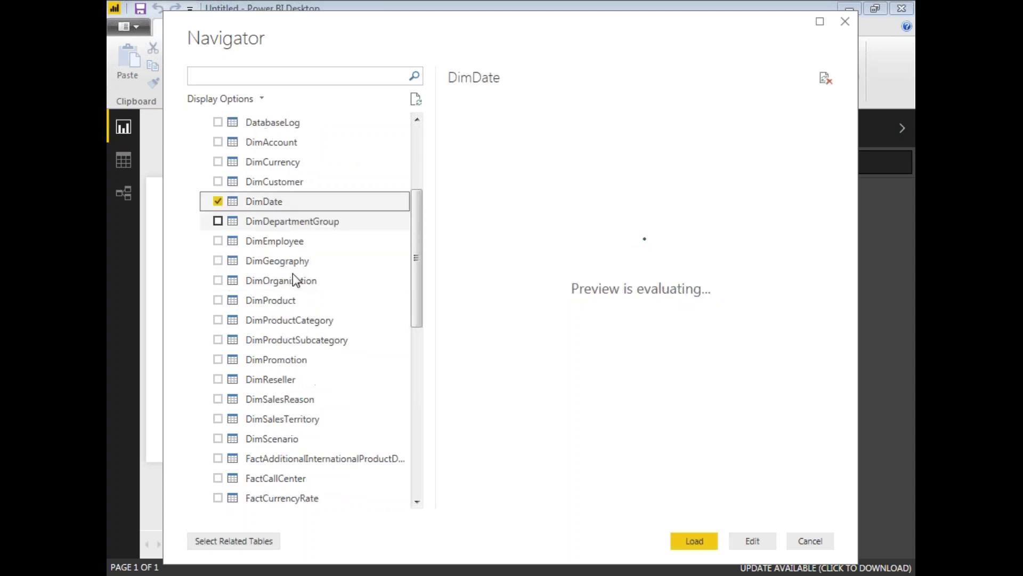
click(219, 300)
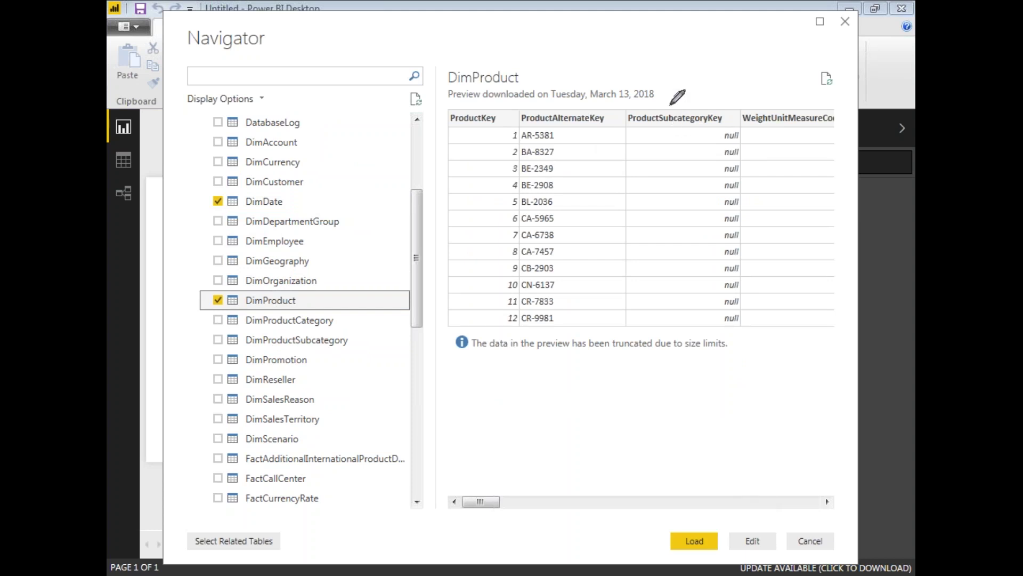
Step: Add the DimProductCategory, DimProductSubcategory and FactInternetSales tables to the import selection
drag(666, 105, 597, 295)
mouse_move(693, 278)
mouse_down()
mouse_move(725, 114)
mouse_move(558, 141)
mouse_up()
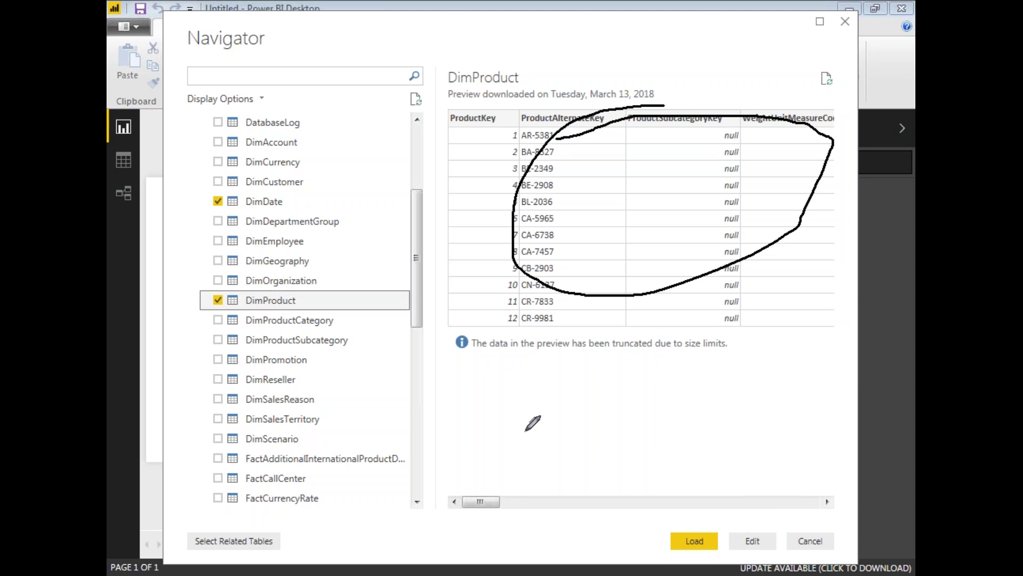
click(219, 322)
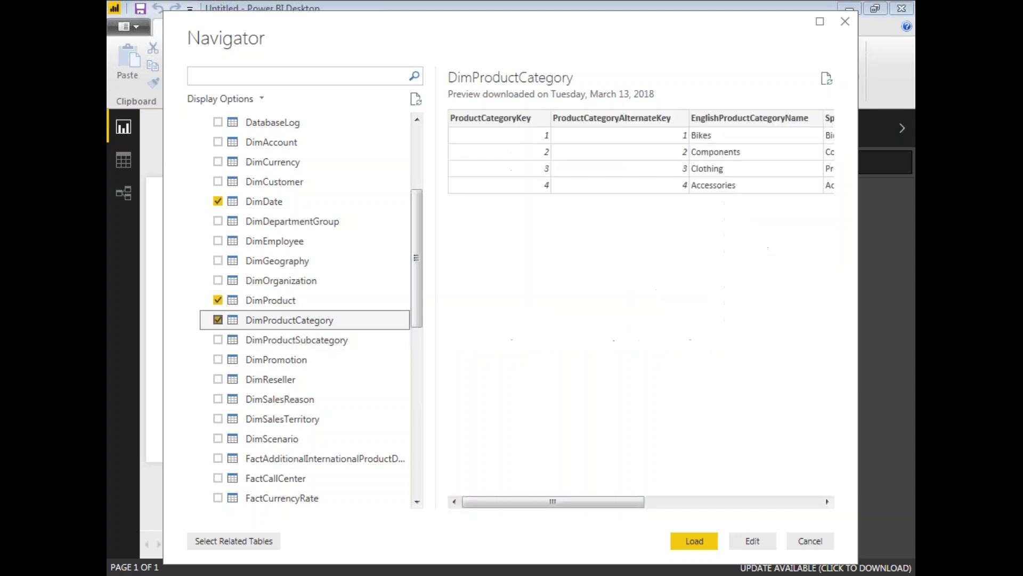
click(217, 339)
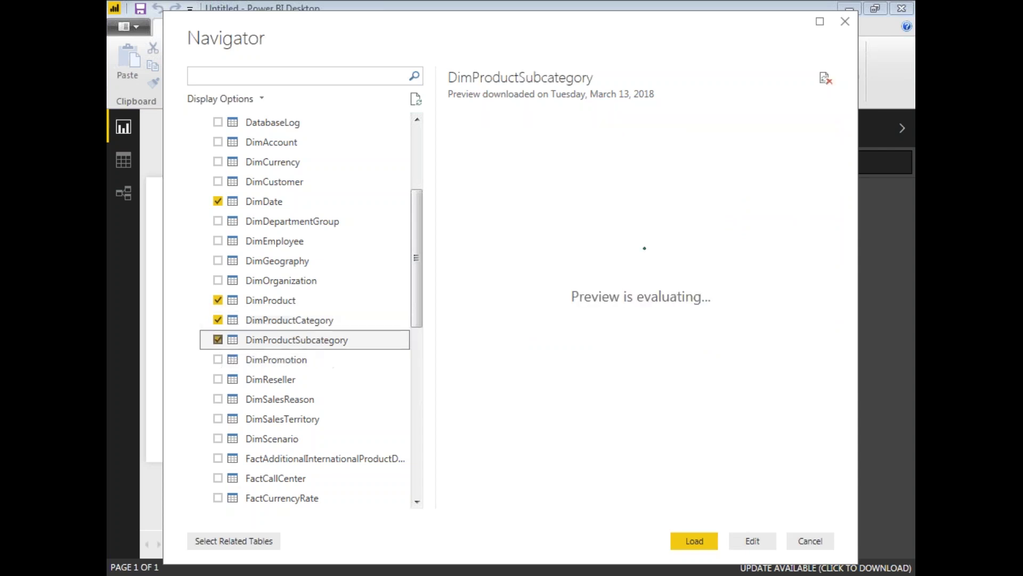
drag(419, 292, 417, 319)
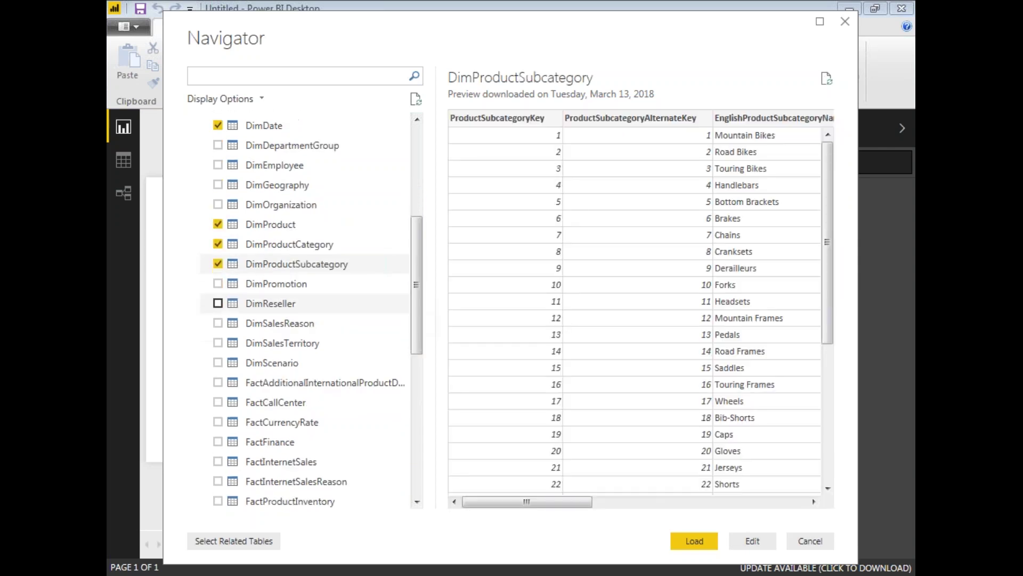
click(218, 461)
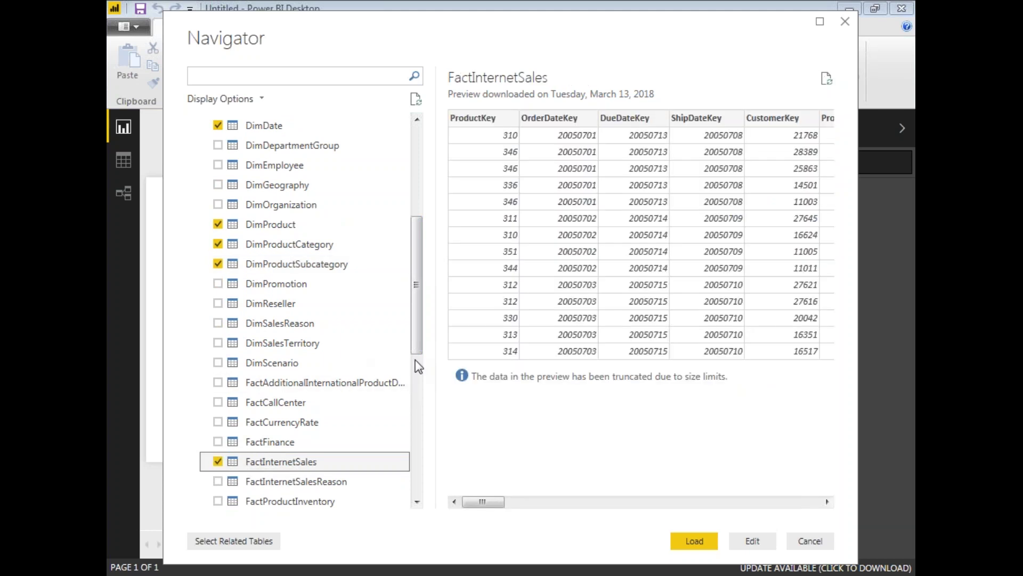
Step: Load the selected date, product and internet sales tables into the data model
mouse_move(250, 121)
mouse_down()
mouse_move(261, 149)
mouse_move(273, 111)
mouse_move(244, 110)
mouse_up()
mouse_move(239, 217)
mouse_down()
mouse_move(240, 274)
mouse_move(359, 265)
mouse_move(354, 221)
mouse_move(245, 215)
mouse_up()
mouse_move(244, 452)
mouse_down()
mouse_move(241, 478)
mouse_move(339, 454)
mouse_move(231, 442)
mouse_move(309, 482)
mouse_up()
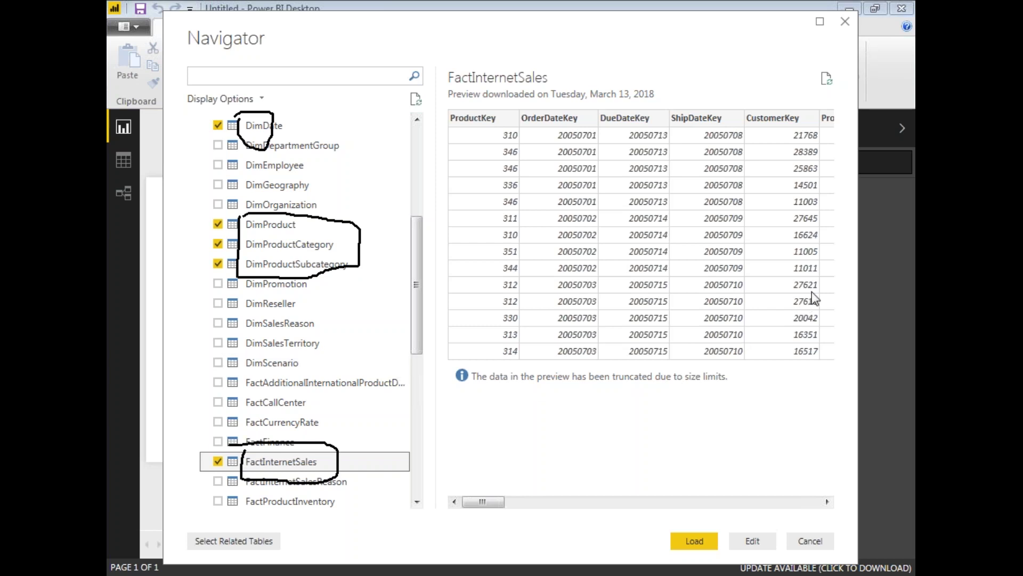
click(695, 539)
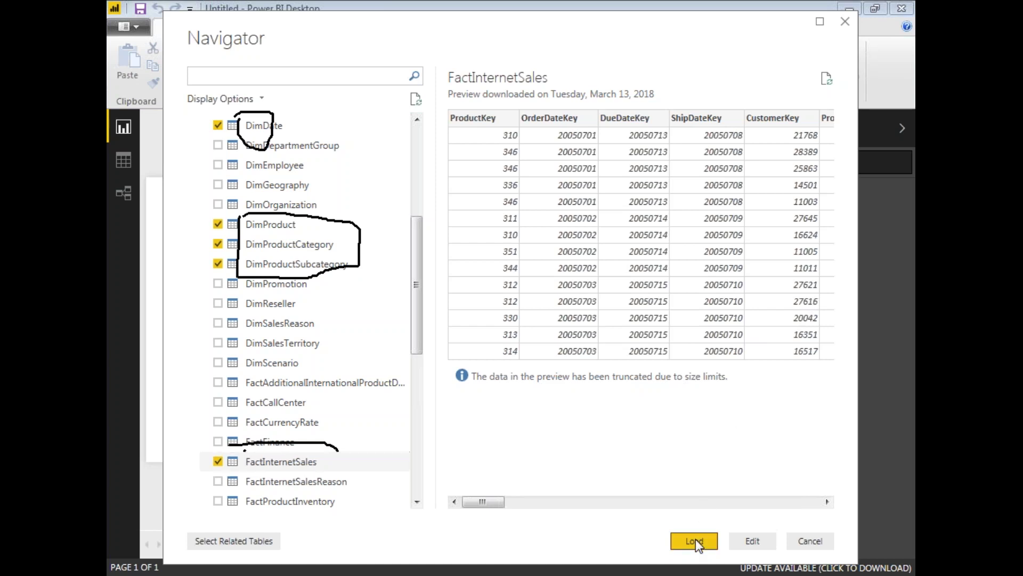
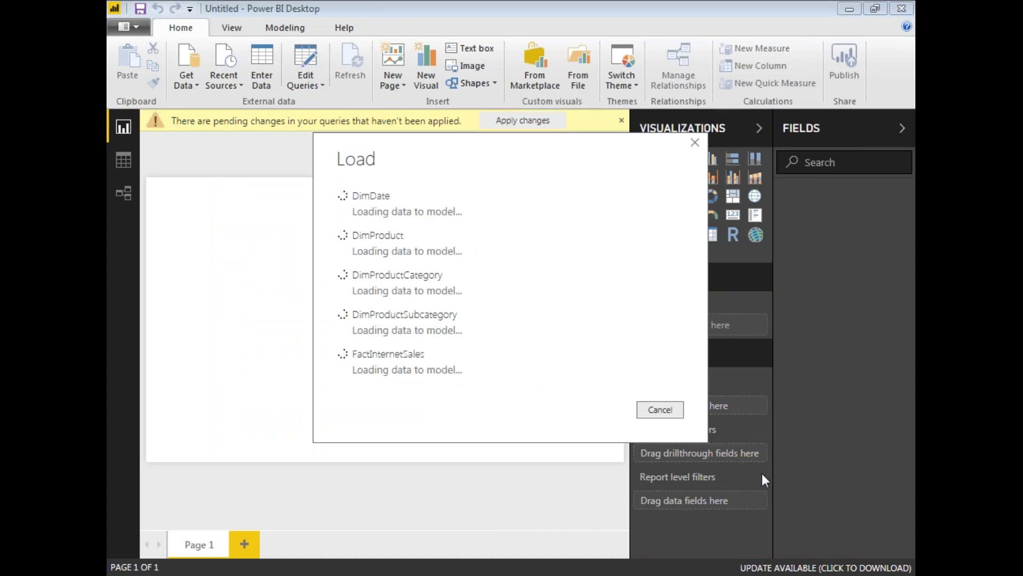
mouse_move(346, 156)
mouse_down()
mouse_move(344, 411)
mouse_move(404, 416)
mouse_up()
mouse_move(503, 274)
mouse_down()
mouse_move(398, 169)
mouse_move(362, 149)
mouse_up()
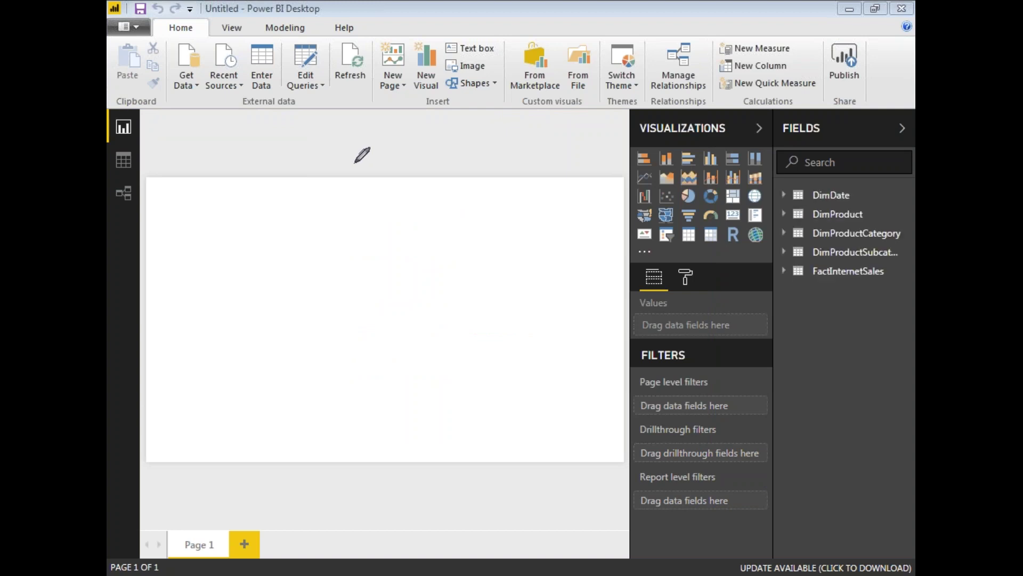
drag(791, 160, 784, 246)
drag(877, 234, 821, 169)
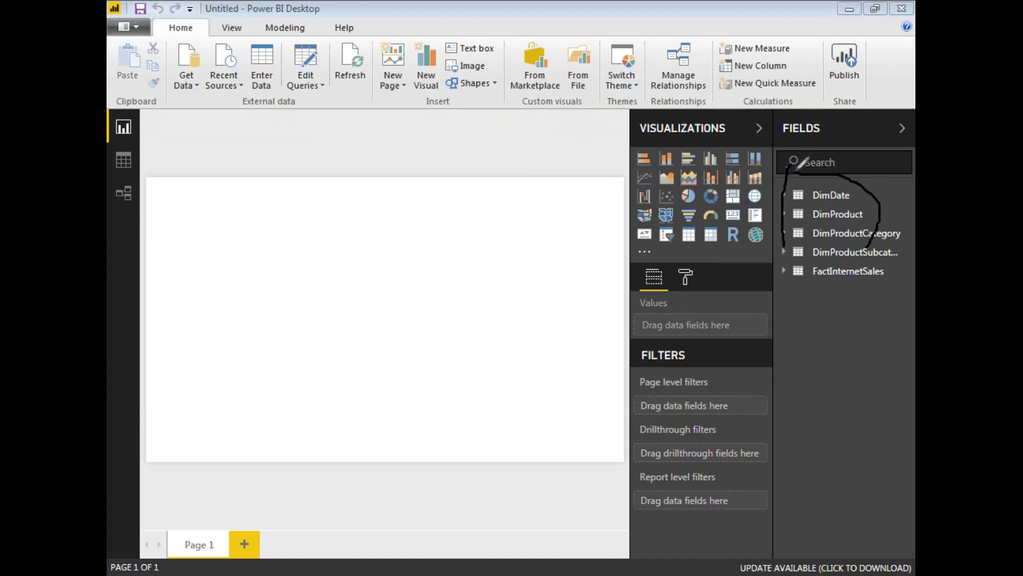
drag(773, 111, 765, 131)
mouse_move(789, 166)
mouse_down()
mouse_move(833, 112)
mouse_move(780, 152)
mouse_move(783, 106)
mouse_up()
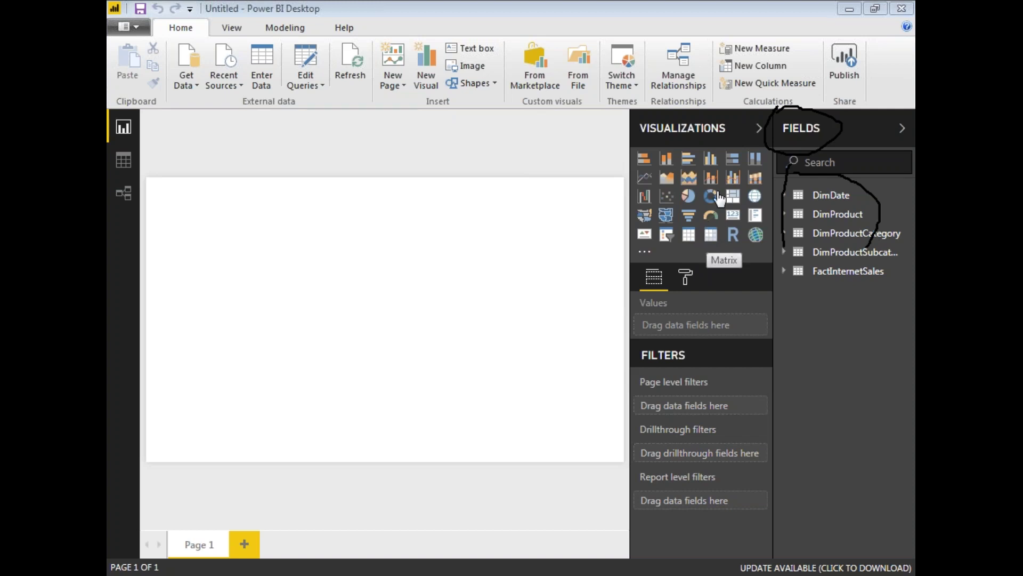
Step: Insert a matrix visual on Page 1 and enlarge it to cover most of the report page
click(710, 238)
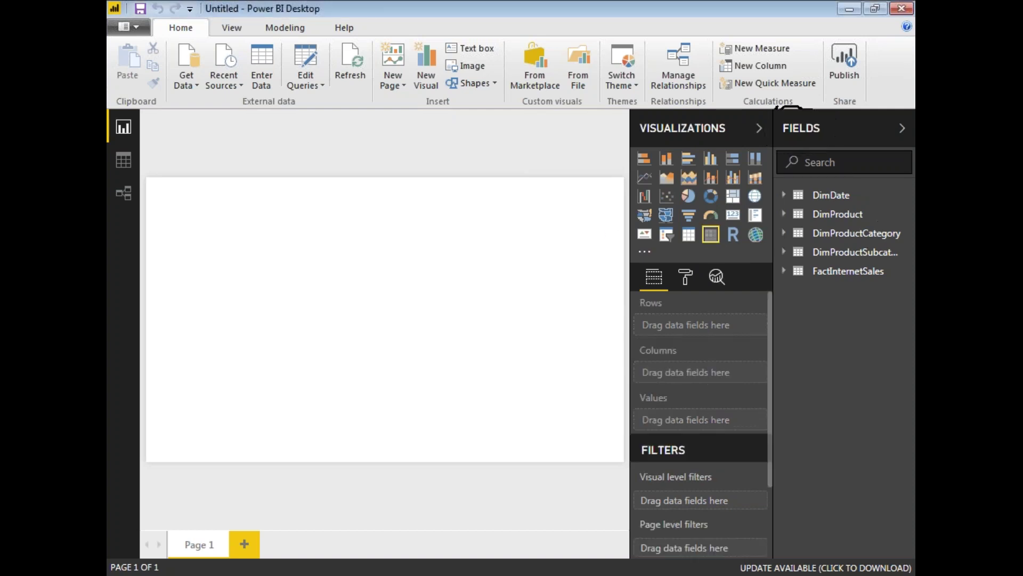
drag(253, 303, 590, 436)
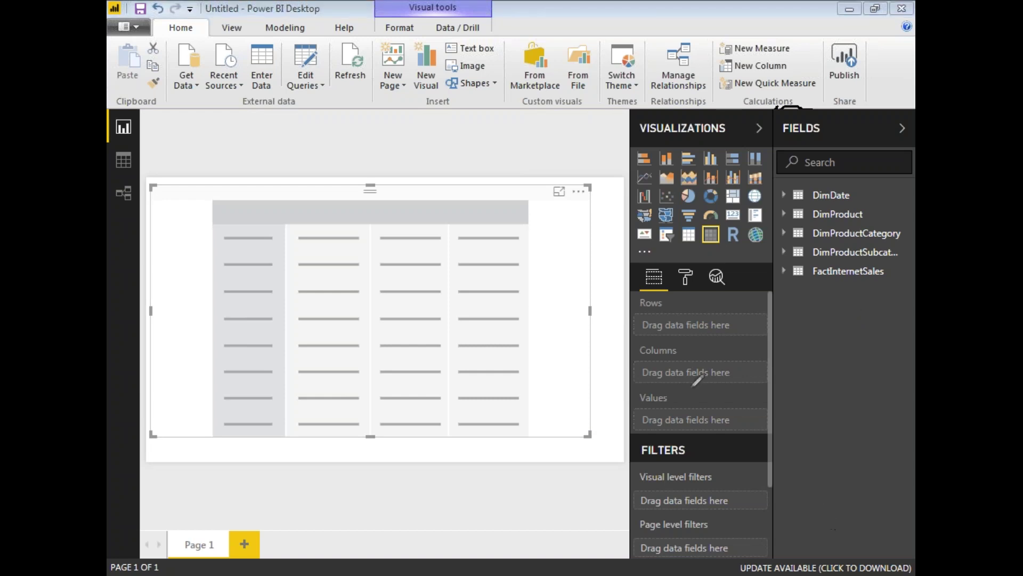
mouse_move(656, 290)
mouse_down()
mouse_move(645, 324)
mouse_move(672, 288)
mouse_up()
mouse_move(673, 346)
mouse_down()
mouse_move(607, 361)
mouse_move(685, 350)
mouse_up()
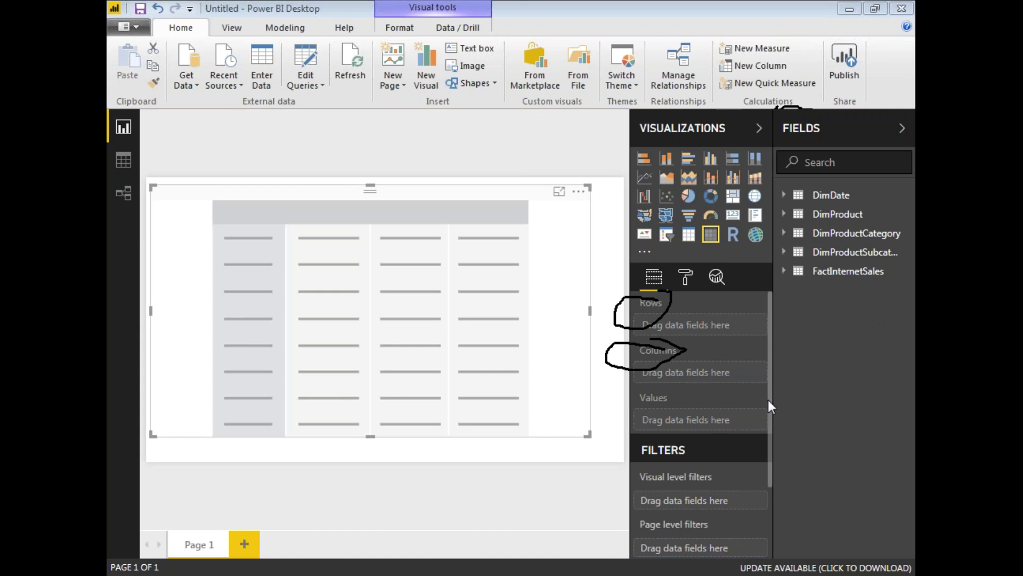
Step: Add the SalesAmount field from the FactInternetSales table to the matrix values
click(786, 277)
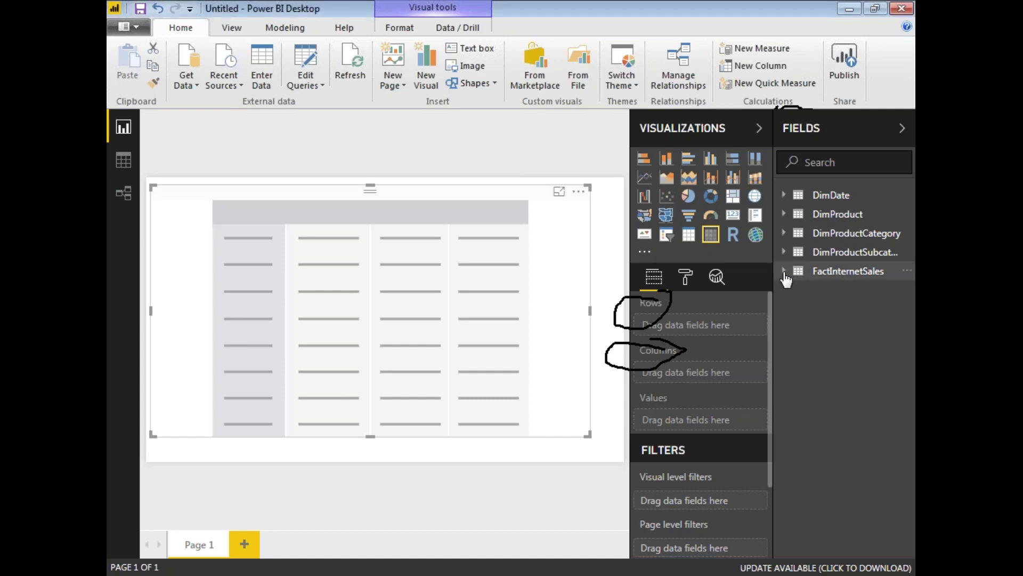
click(810, 271)
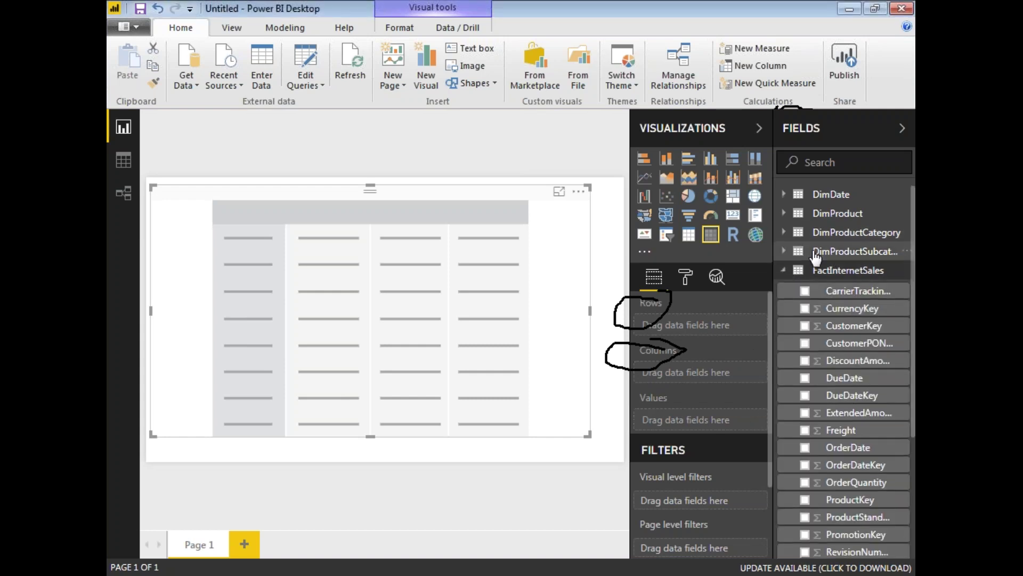
scroll(821, 277, down, 3)
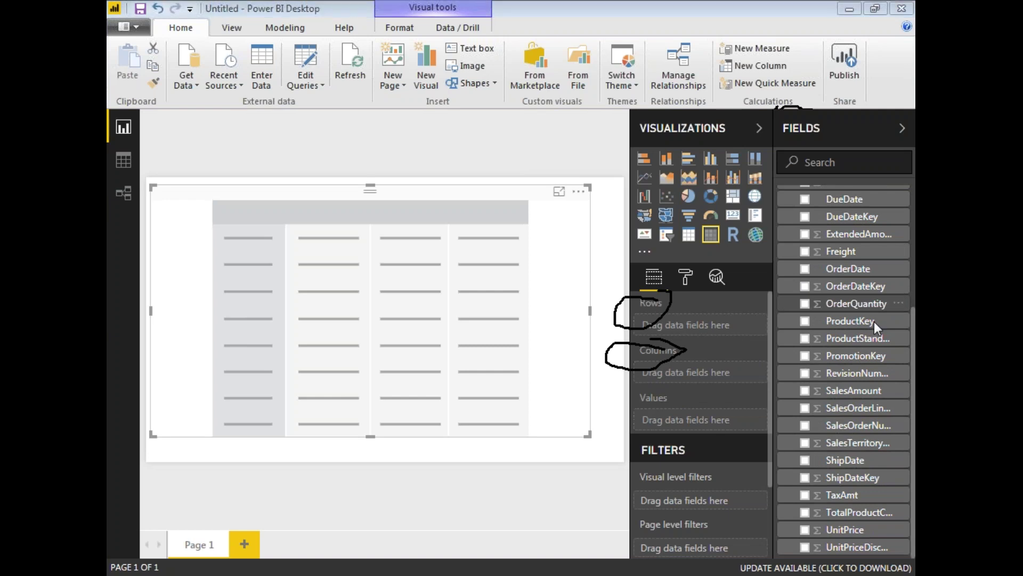
click(806, 391)
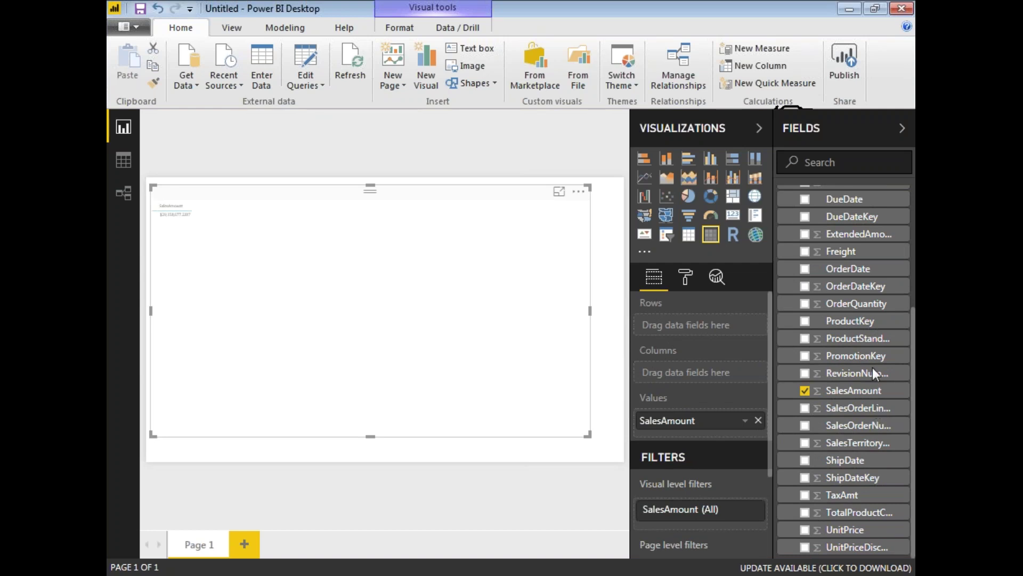
key(ctrl+2)
mouse_move(637, 388)
mouse_down()
mouse_move(655, 440)
mouse_move(696, 437)
mouse_move(723, 405)
mouse_move(640, 391)
mouse_up()
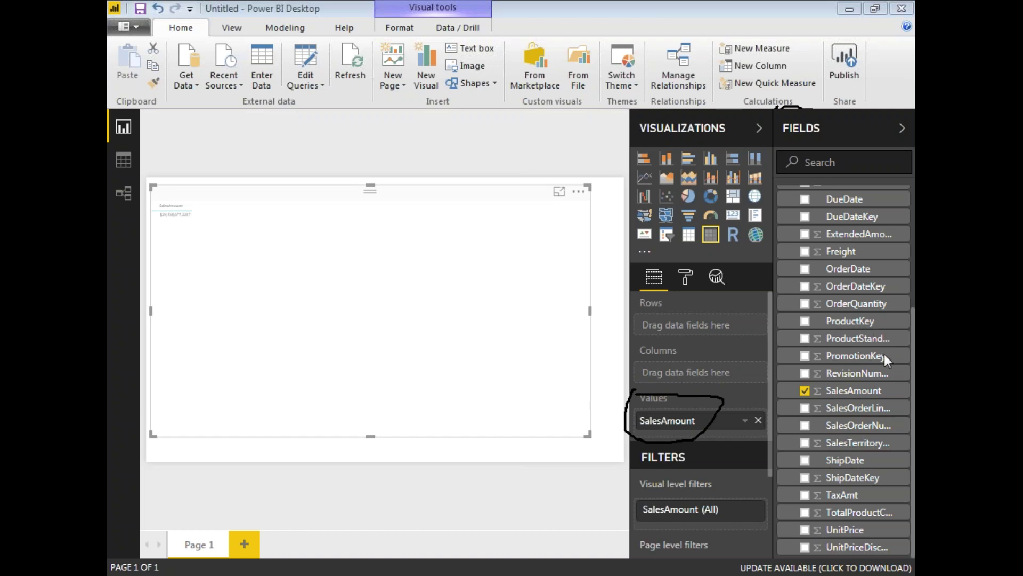
Step: Add EnglishProductCategoryName from the DimProductCategory table to the matrix rows
drag(913, 346, 910, 214)
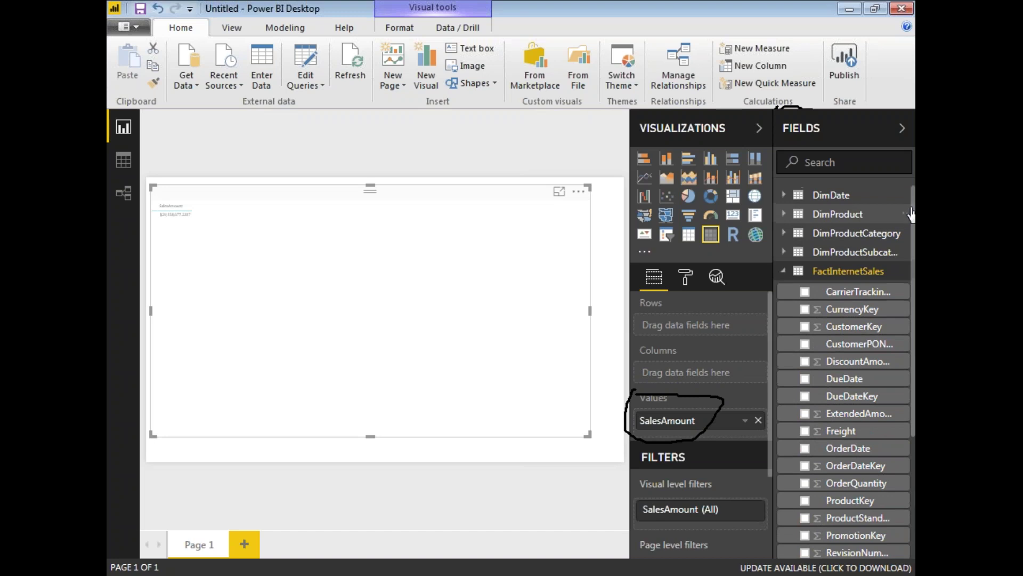
click(786, 235)
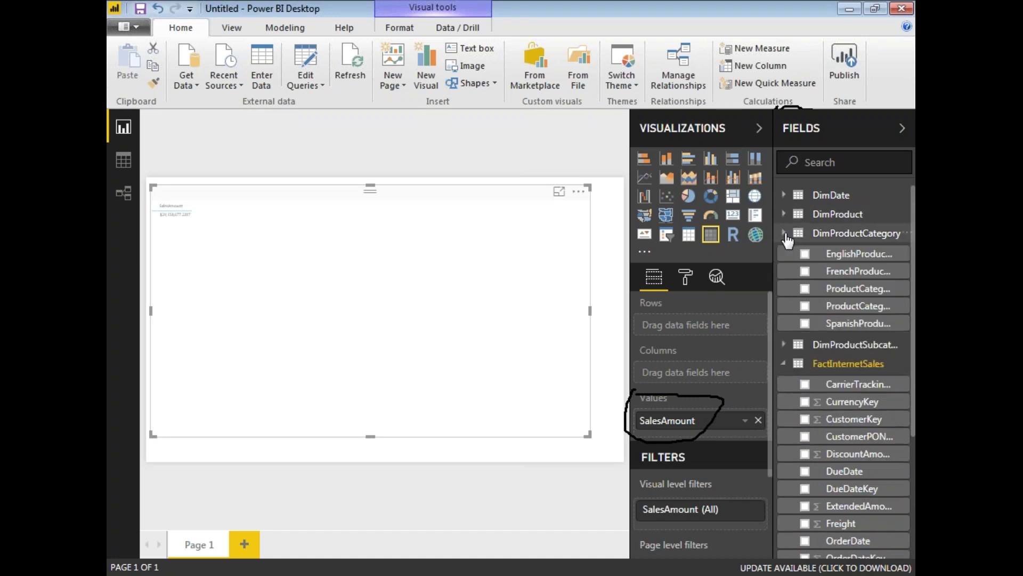
drag(845, 255, 714, 328)
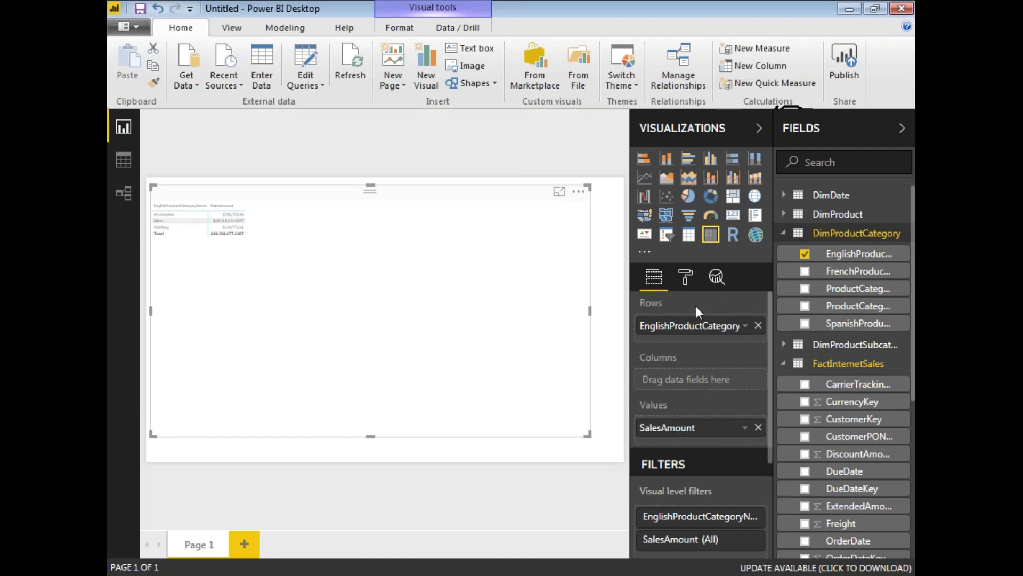
Step: Set the text size of the matrix values to 14 in the visual's formatting options
click(685, 279)
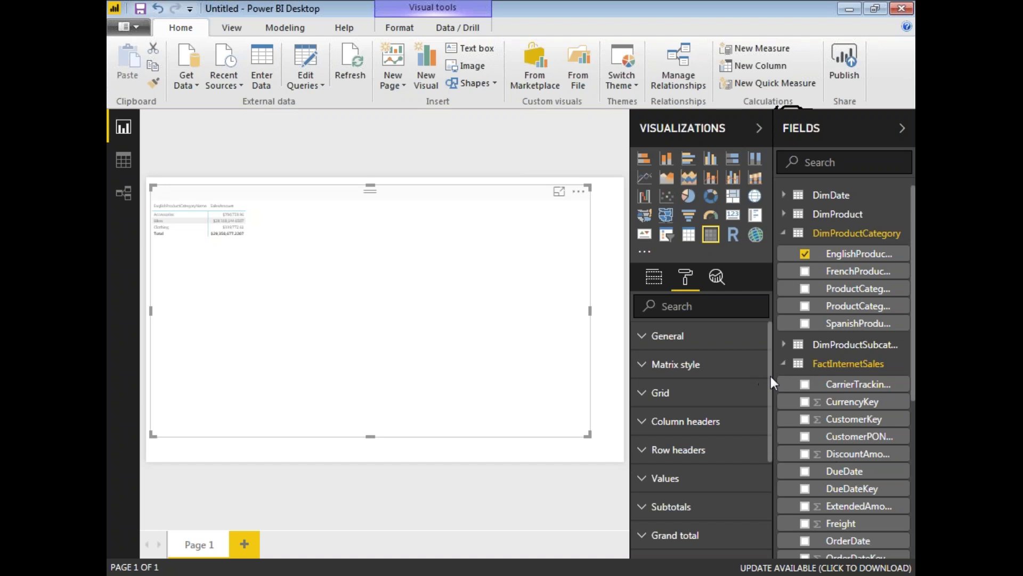
drag(771, 376, 769, 471)
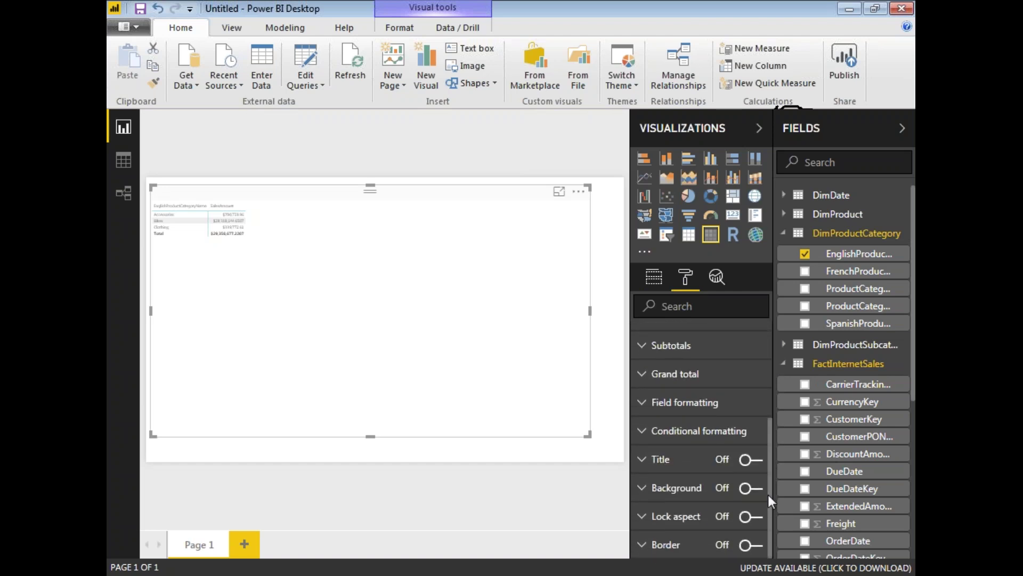
scroll(693, 437, up, 1)
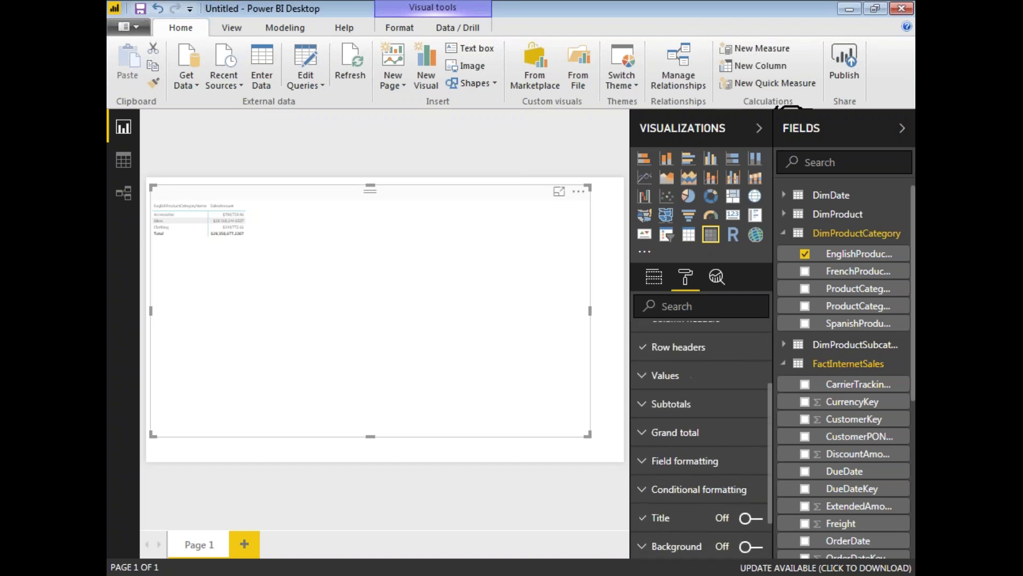
click(643, 380)
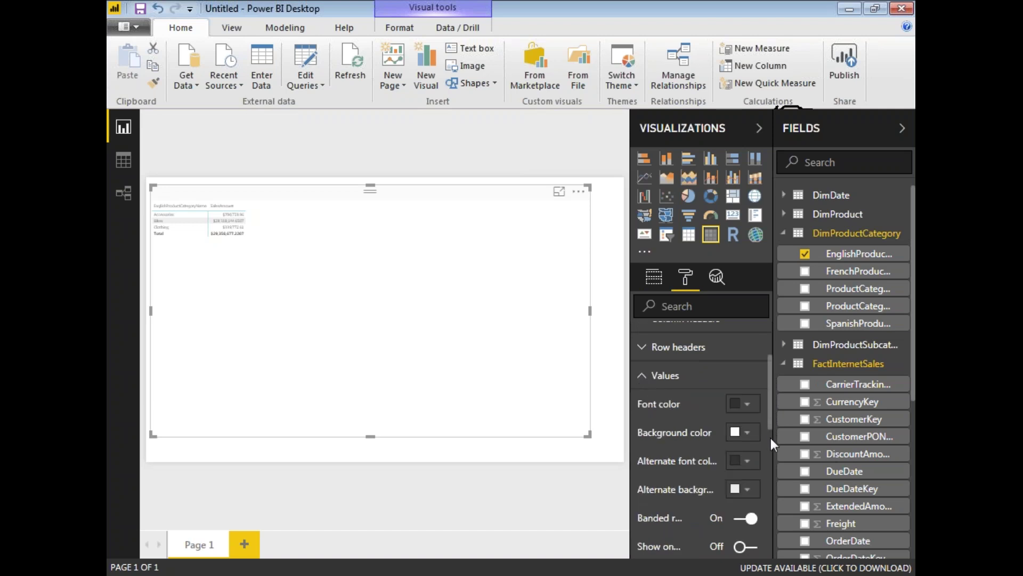
drag(768, 420, 776, 488)
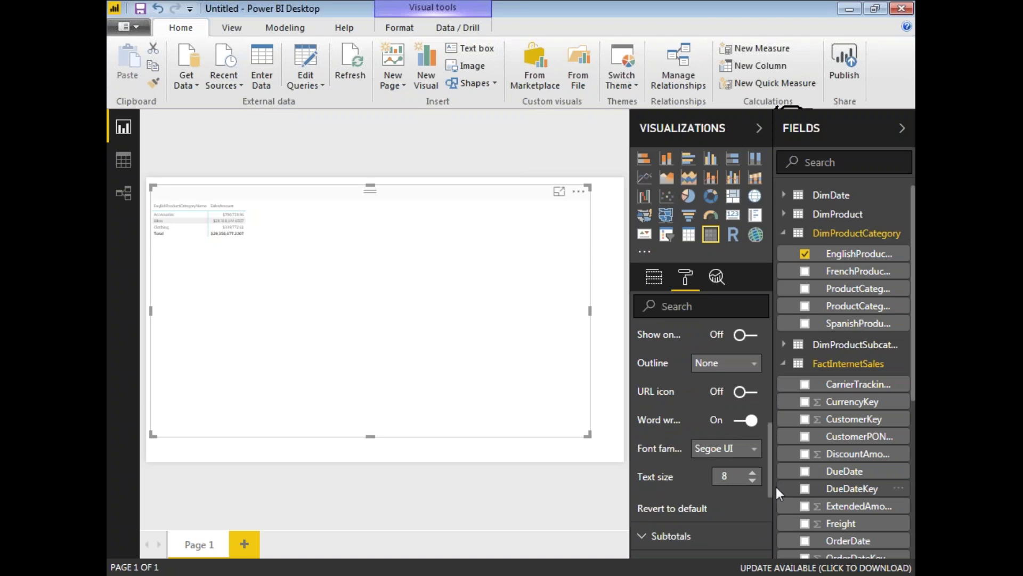
click(753, 473)
click(753, 472)
click(753, 472)
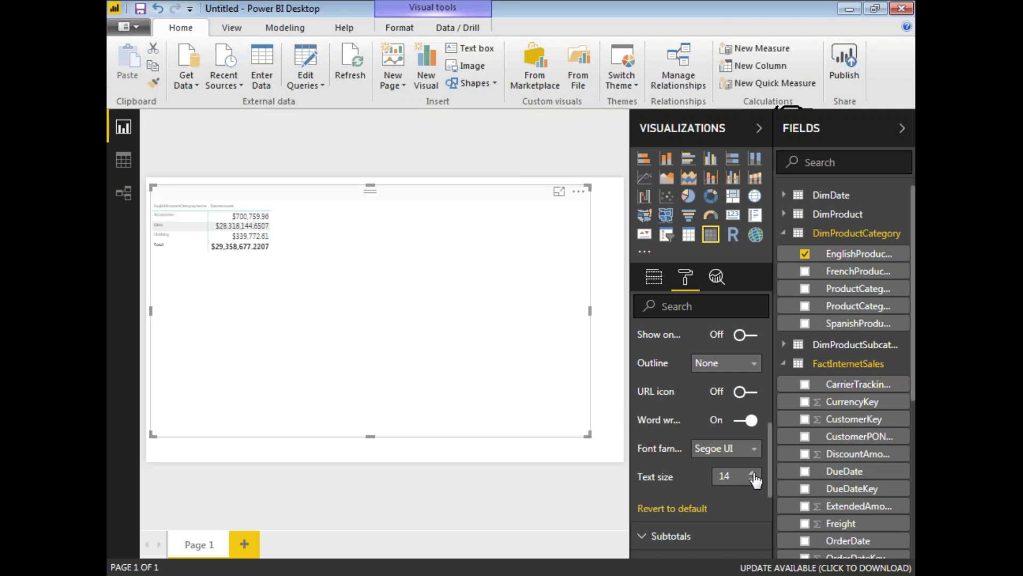
Step: Set the matrix grid text size to 17 and deselect the visual
scroll(772, 440, up, 10)
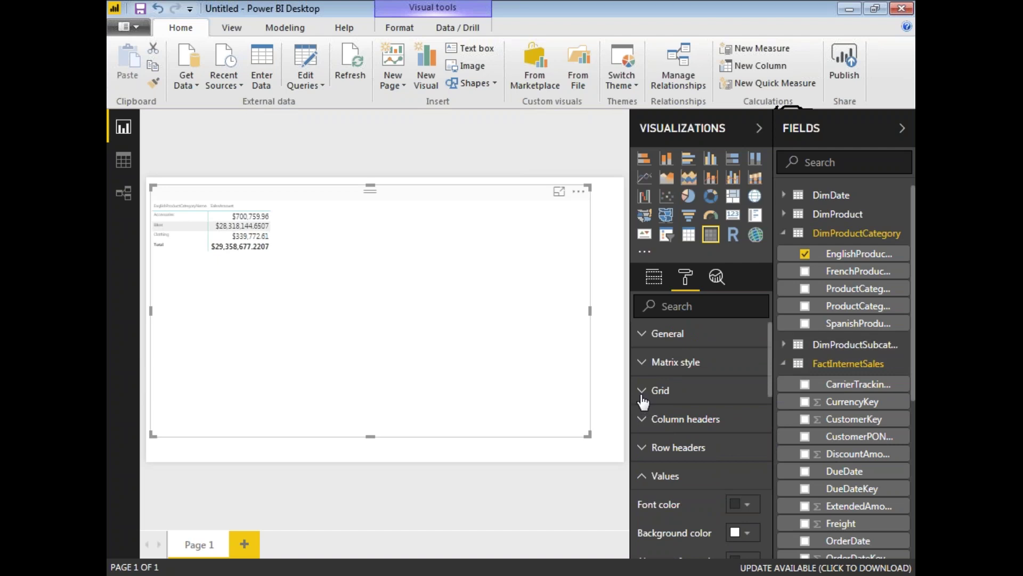
click(642, 396)
drag(769, 370, 769, 419)
click(752, 353)
click(753, 353)
click(753, 354)
click(753, 354)
click(752, 354)
click(753, 354)
click(753, 353)
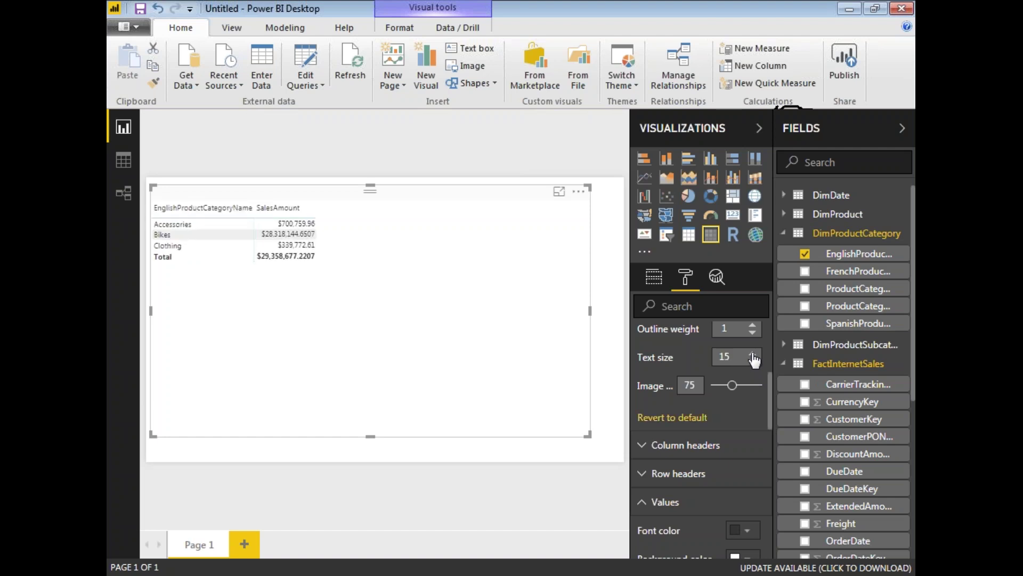
click(752, 353)
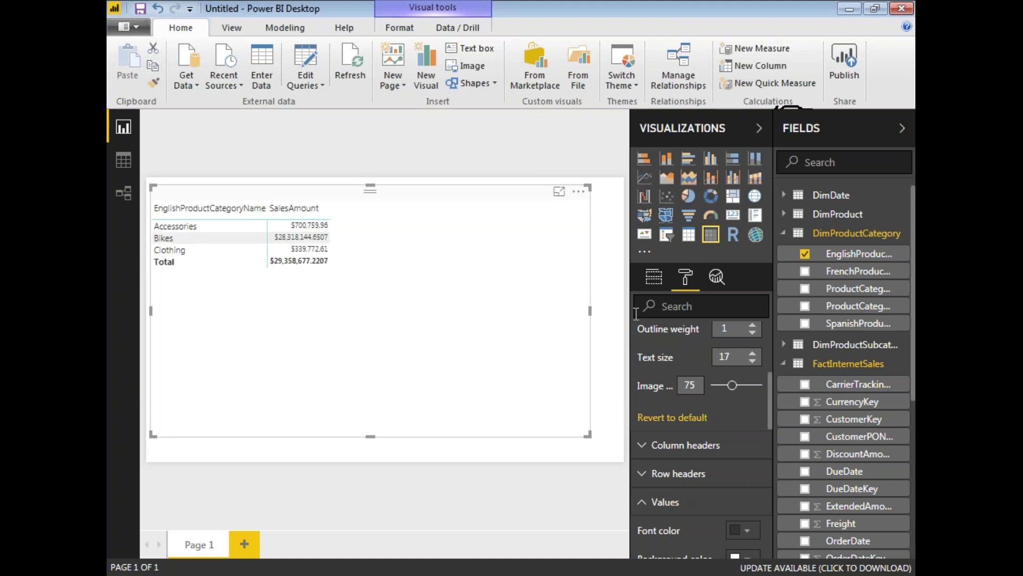
click(613, 329)
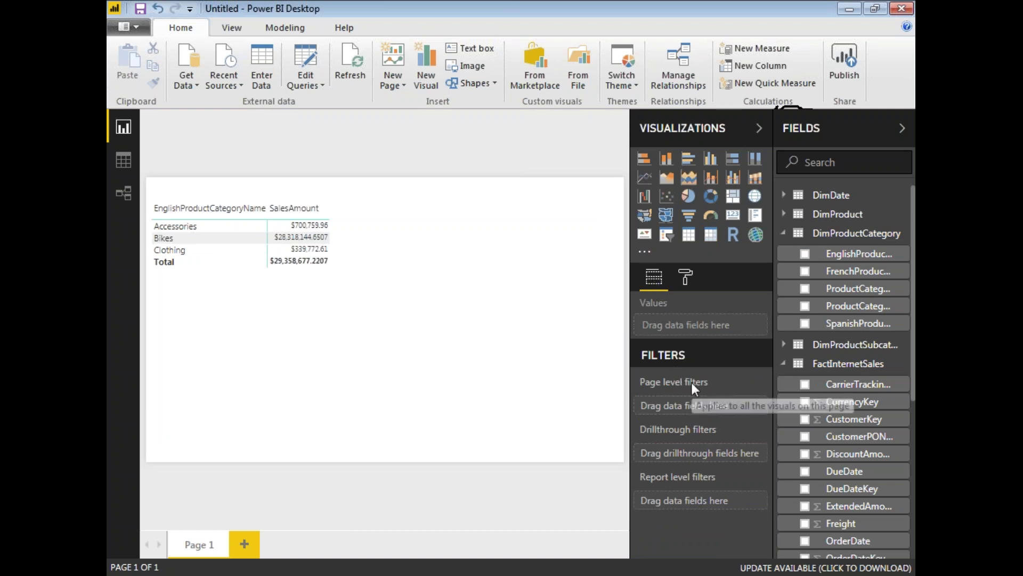
Step: Add EnglishProductSubcategoryName from DimProductSubcategory to the matrix rows, below the product category name
click(355, 261)
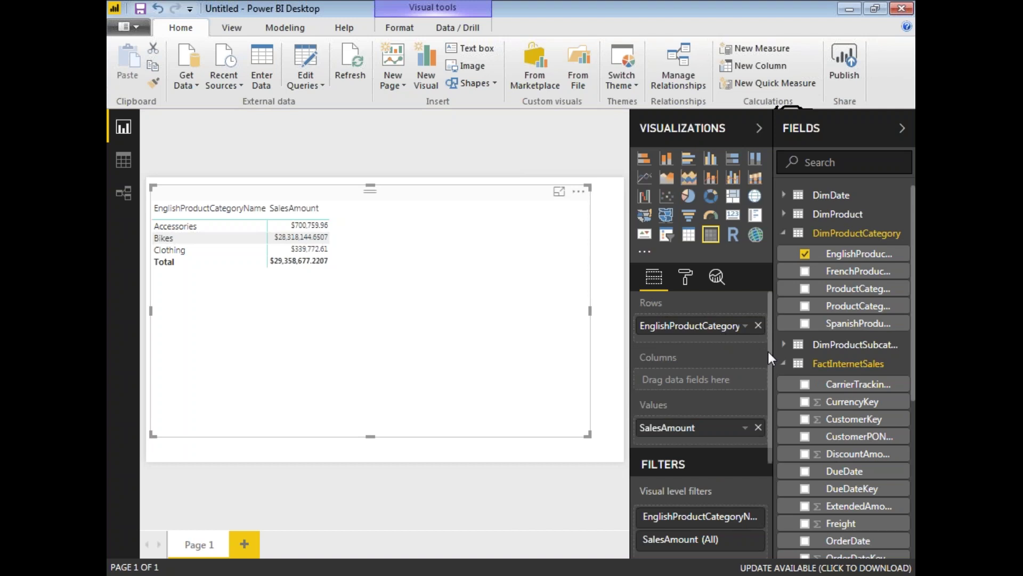
click(784, 235)
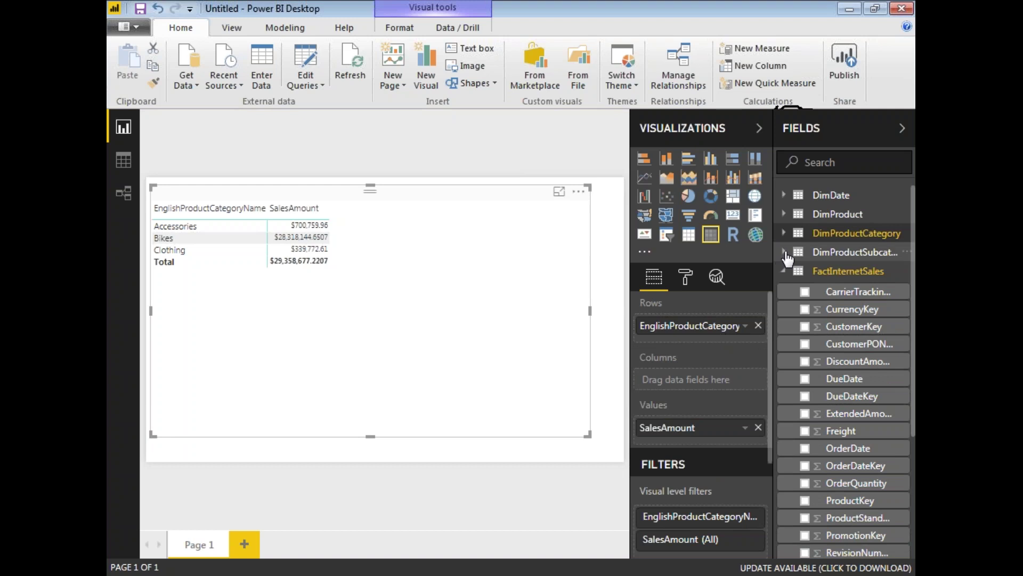
click(785, 253)
drag(844, 282, 700, 352)
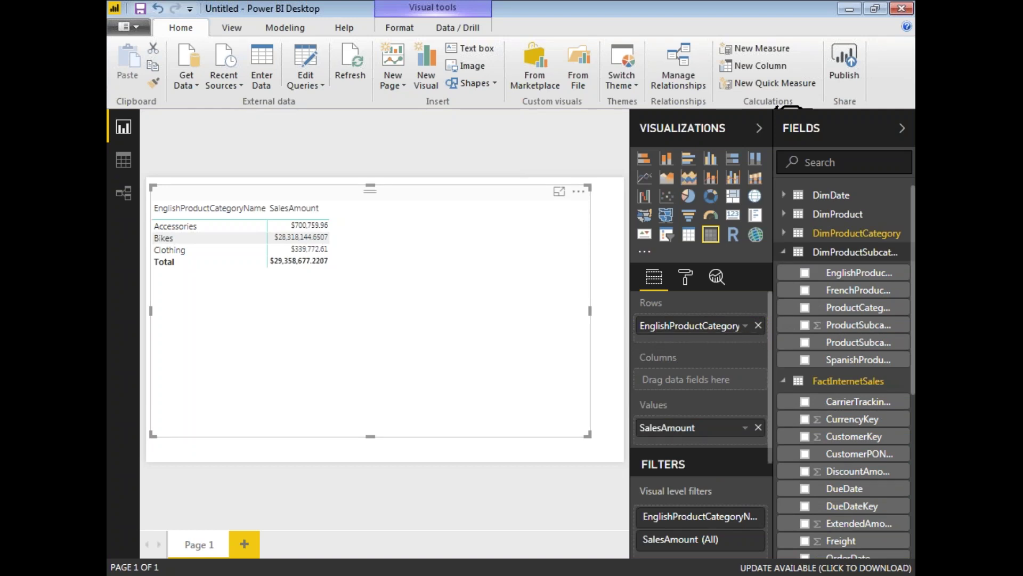
drag(836, 273, 703, 347)
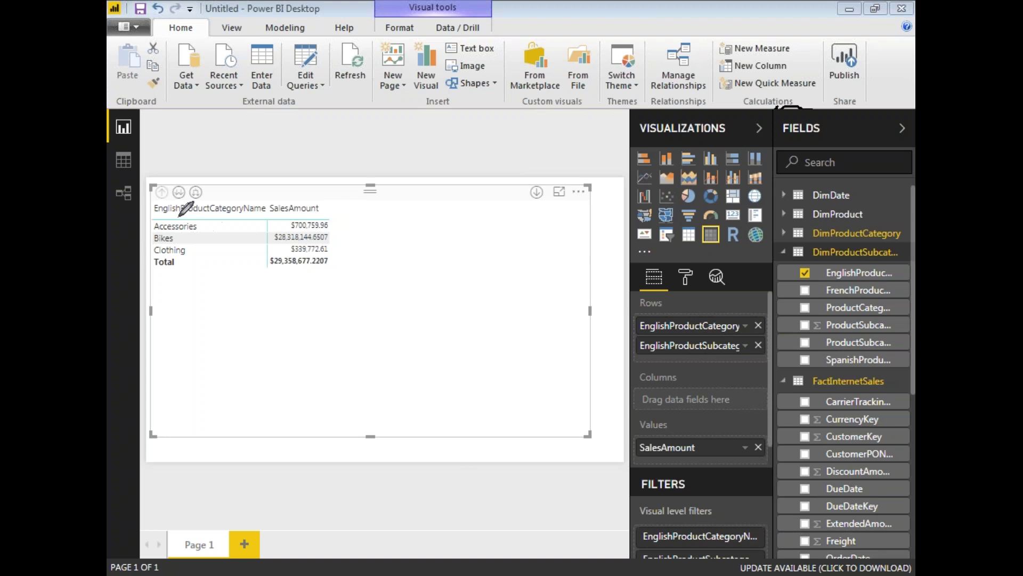
mouse_move(166, 216)
mouse_down()
mouse_move(156, 277)
mouse_move(243, 290)
mouse_move(348, 243)
mouse_move(318, 222)
mouse_up()
drag(180, 215, 320, 221)
drag(195, 290, 276, 291)
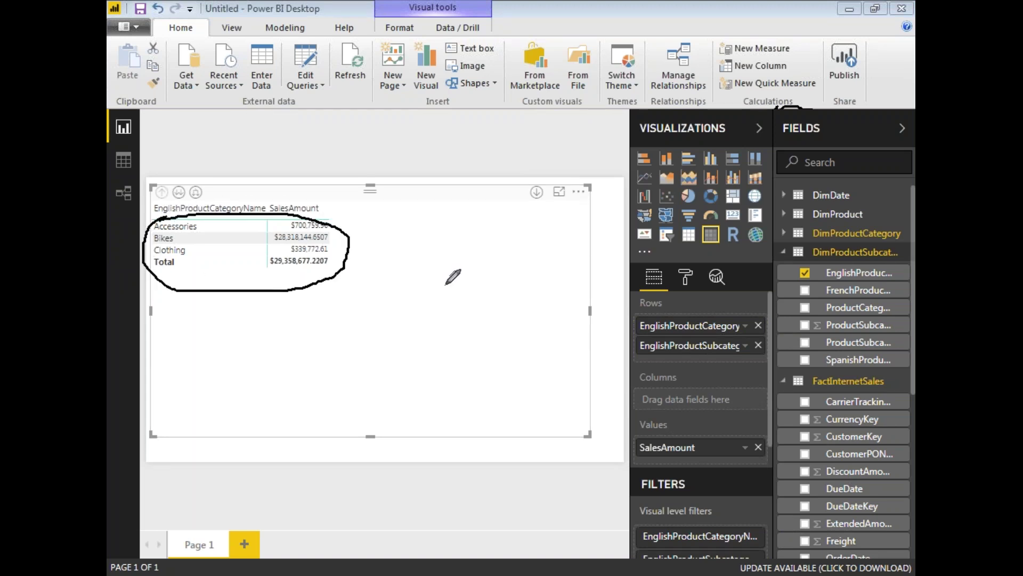
key(Escape)
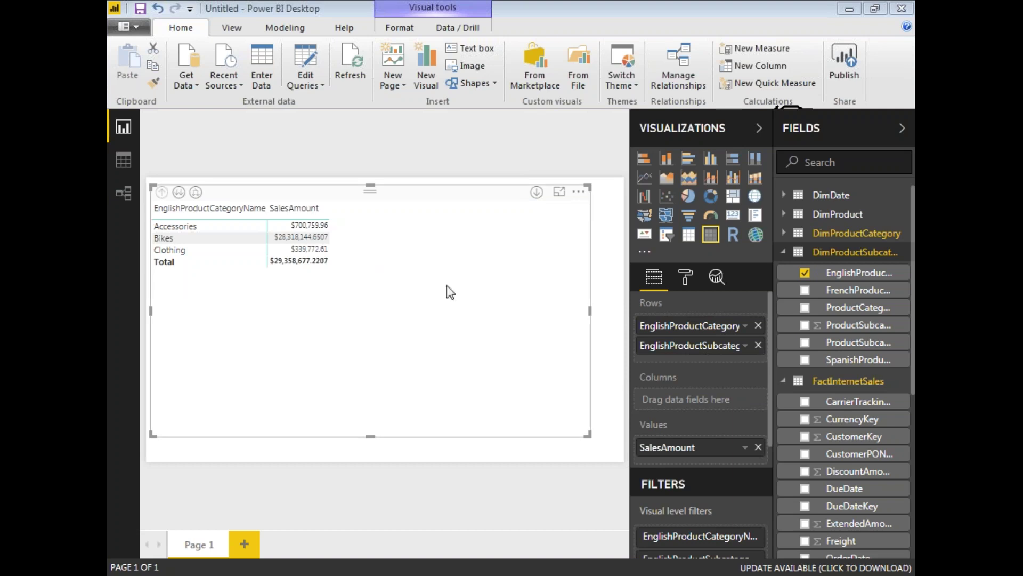
Step: Take the whole matrix to the next hierarchy level, the product subcategories
click(179, 193)
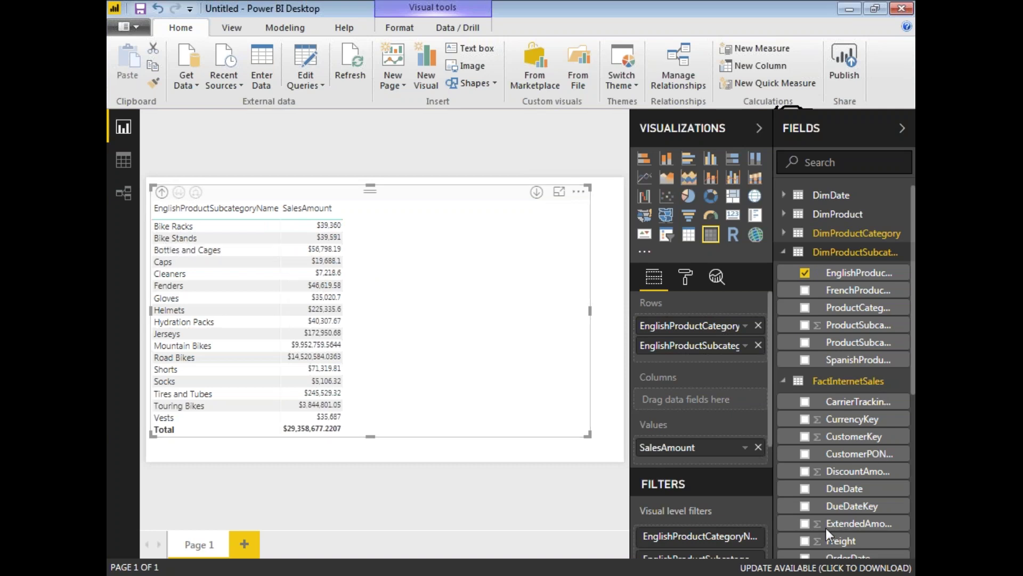
key(ctrl+2)
mouse_move(165, 226)
mouse_down()
mouse_move(169, 422)
mouse_move(236, 377)
mouse_move(253, 288)
mouse_move(165, 223)
mouse_up()
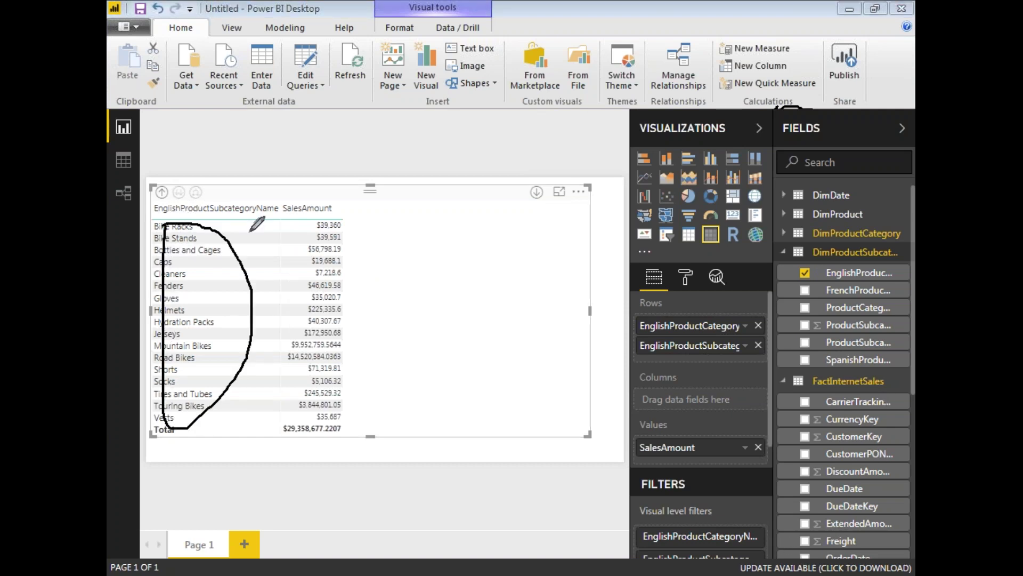
drag(298, 225, 342, 223)
drag(298, 417, 314, 418)
drag(277, 425, 258, 446)
mouse_move(326, 452)
mouse_down()
mouse_move(361, 437)
mouse_move(259, 448)
mouse_up()
drag(298, 408, 341, 405)
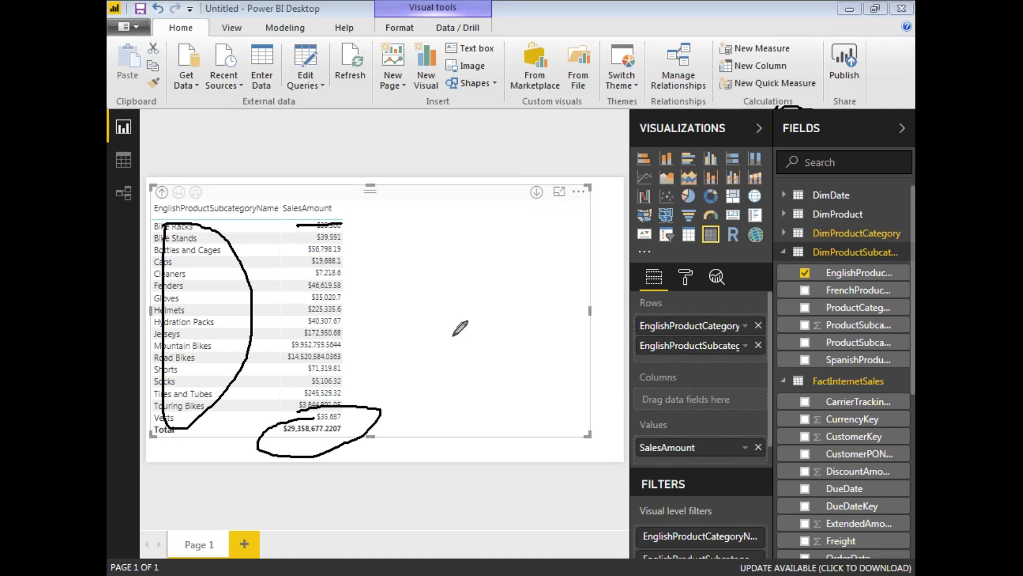
key(Escape)
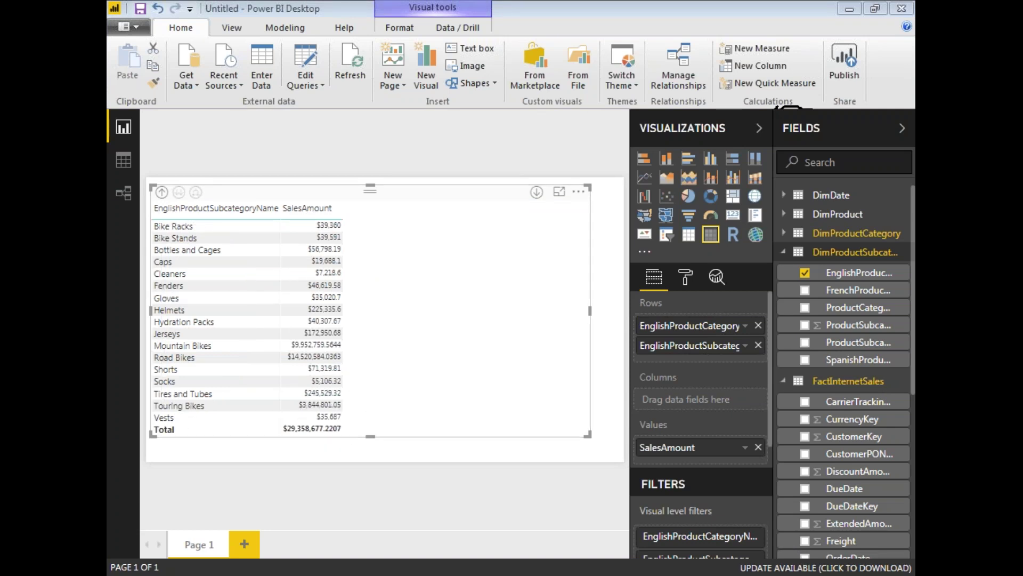
Step: Add EnglishProductName from DimProduct below the subcategory in the matrix rows and review the sales at product level
click(784, 214)
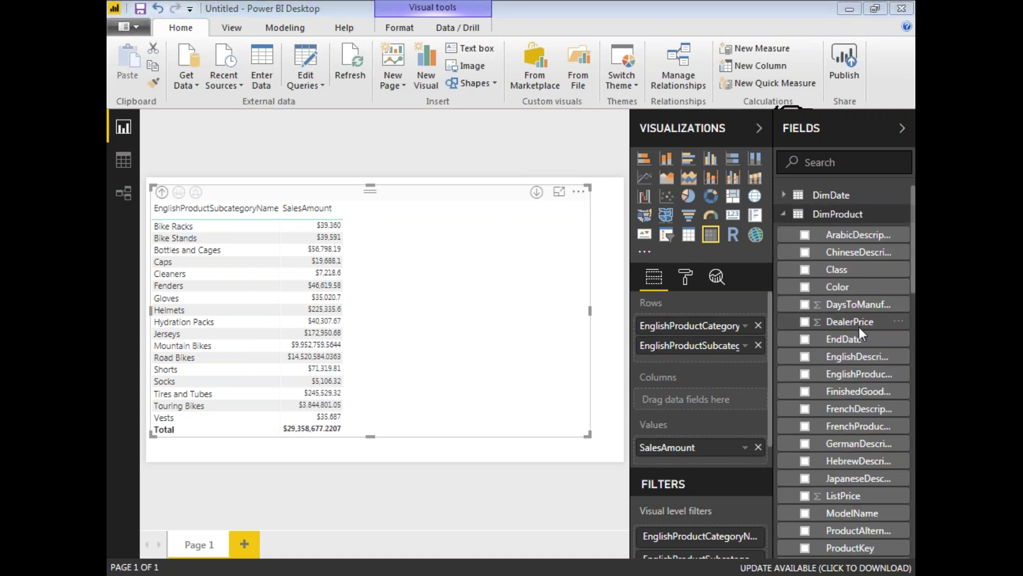
drag(860, 377, 719, 367)
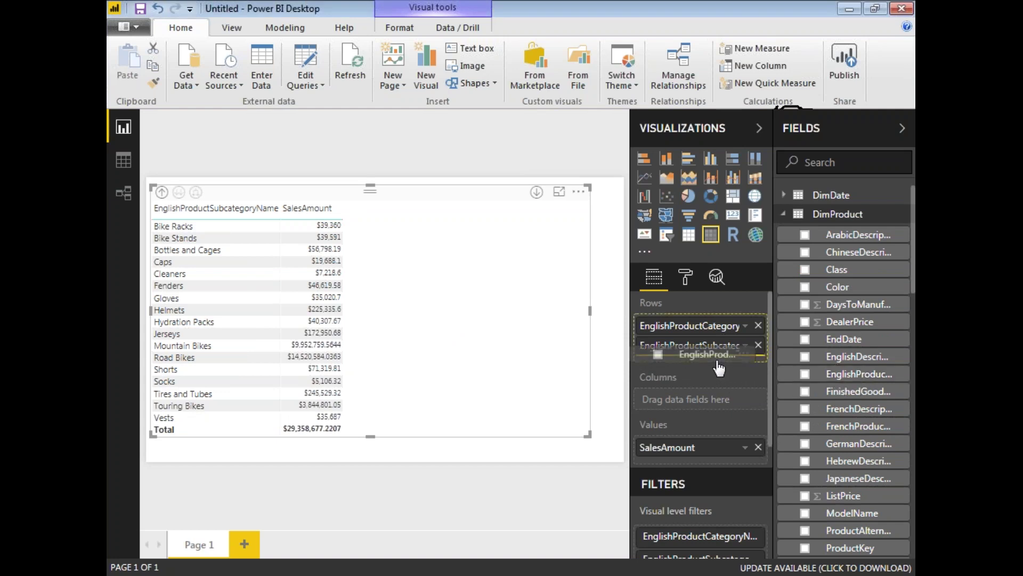
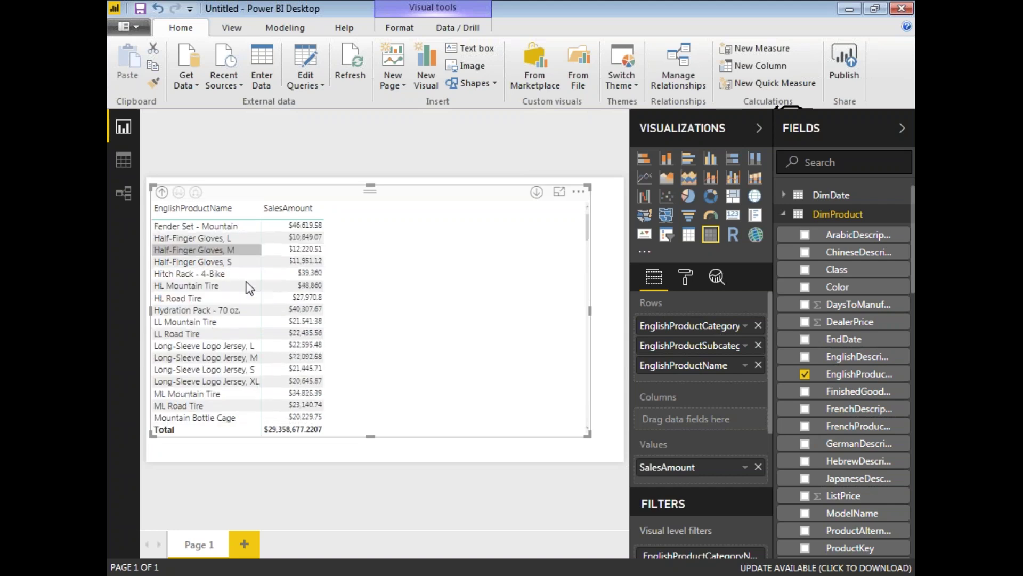
scroll(246, 288, down, 15)
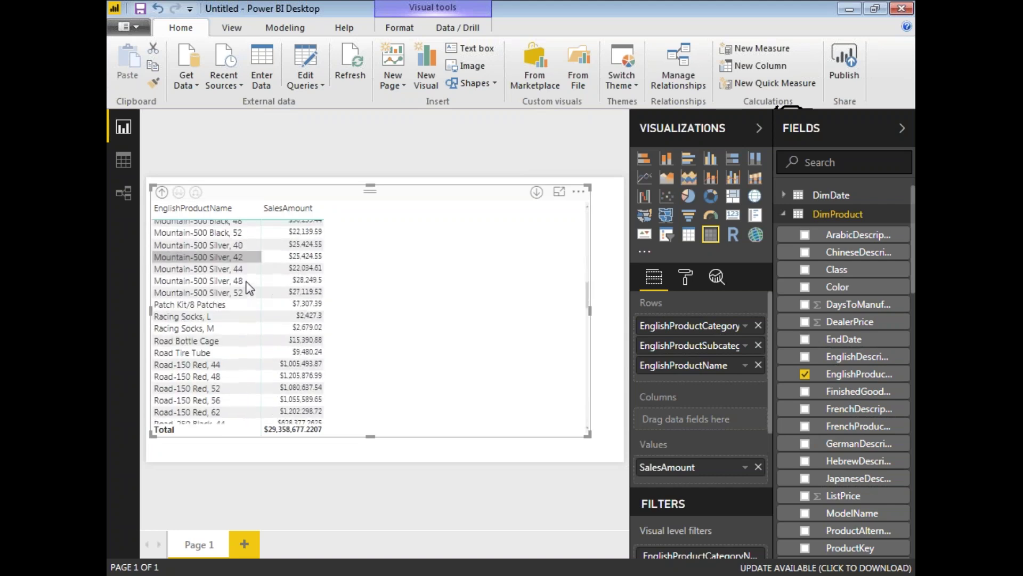
scroll(248, 288, down, 5)
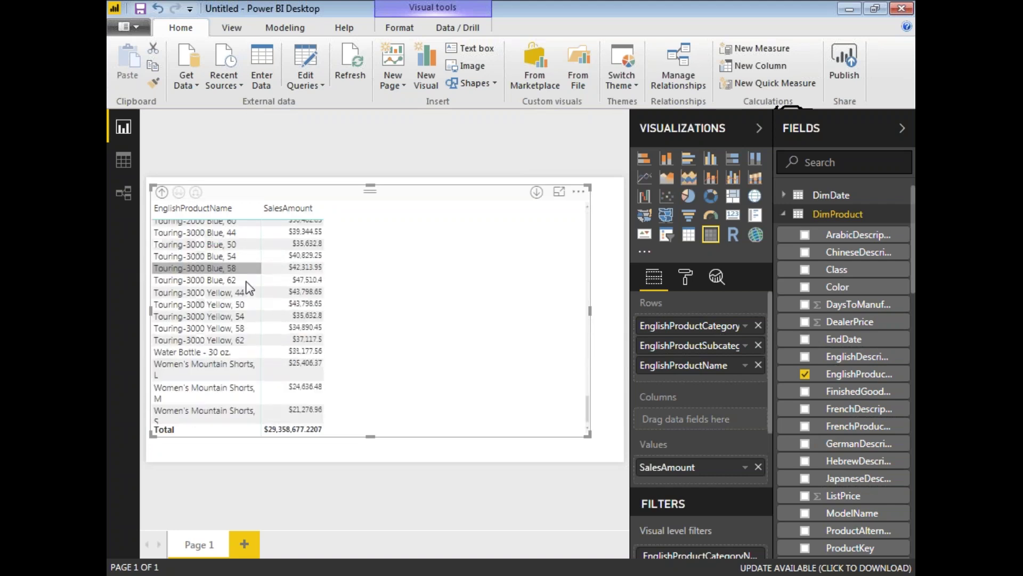
scroll(248, 288, up, 10)
scroll(248, 288, up, 15)
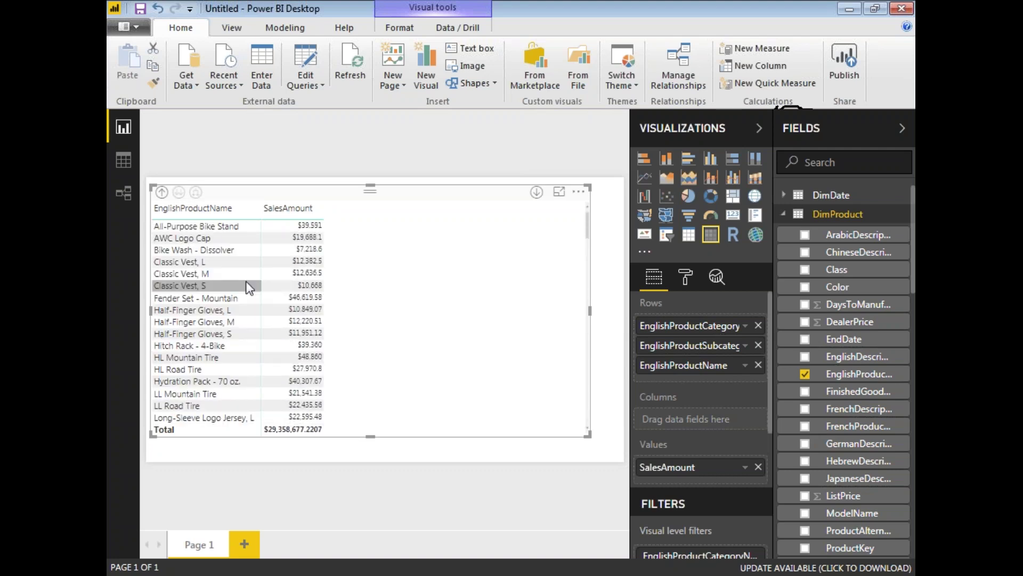
Step: Drill the matrix up one level, from product names to product subcategories
click(161, 192)
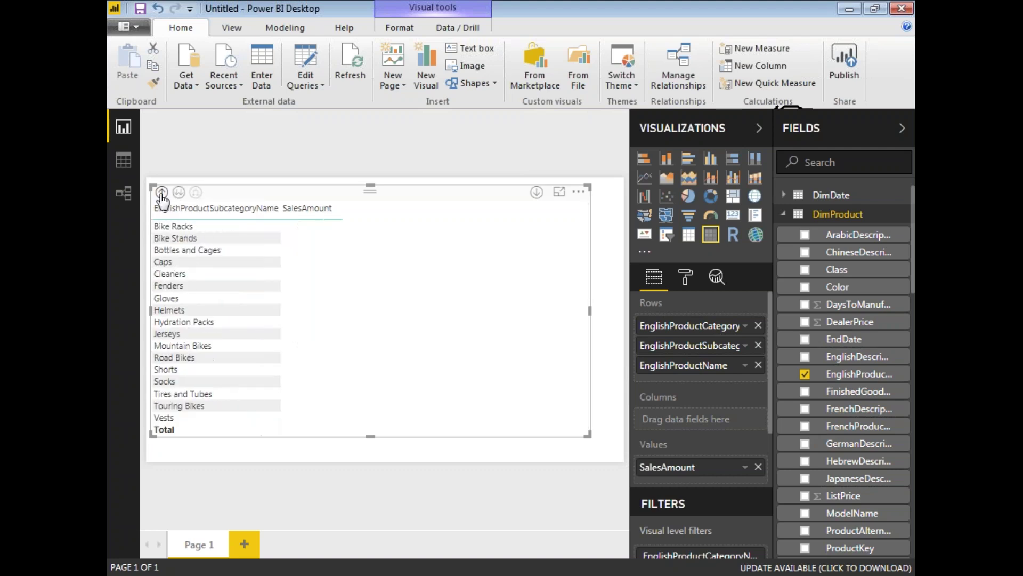
Step: Drill the matrix up to the product categories and add CalendarYear from DimDate to its columns
click(162, 192)
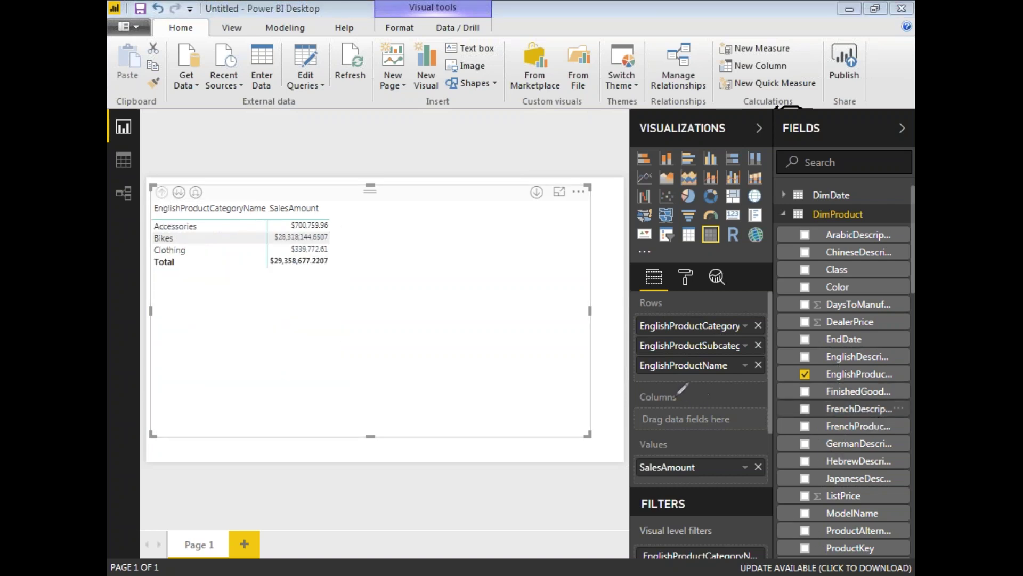
mouse_move(666, 387)
mouse_down()
mouse_move(636, 424)
mouse_move(709, 430)
mouse_move(672, 387)
mouse_up()
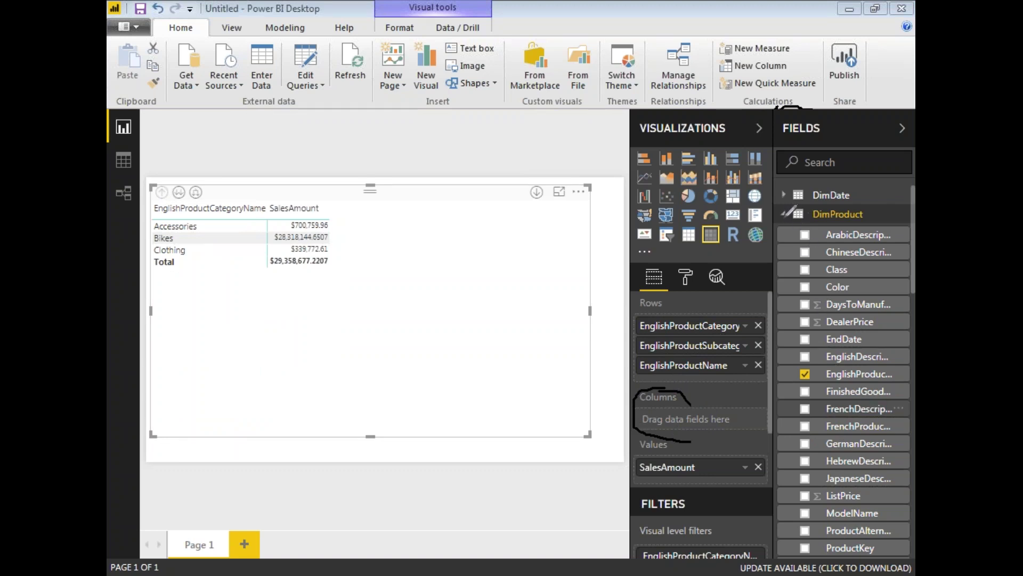
click(785, 213)
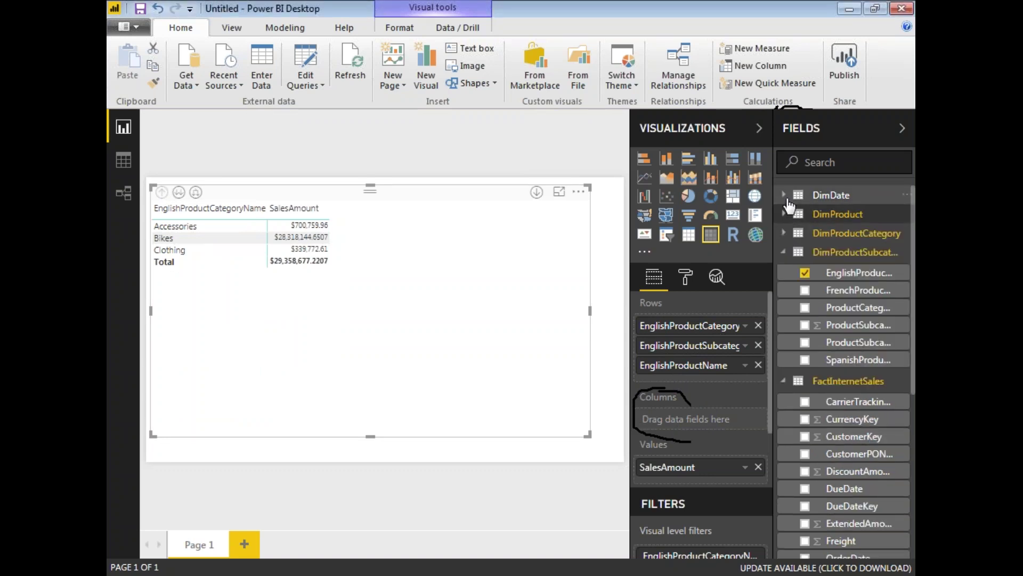
click(783, 195)
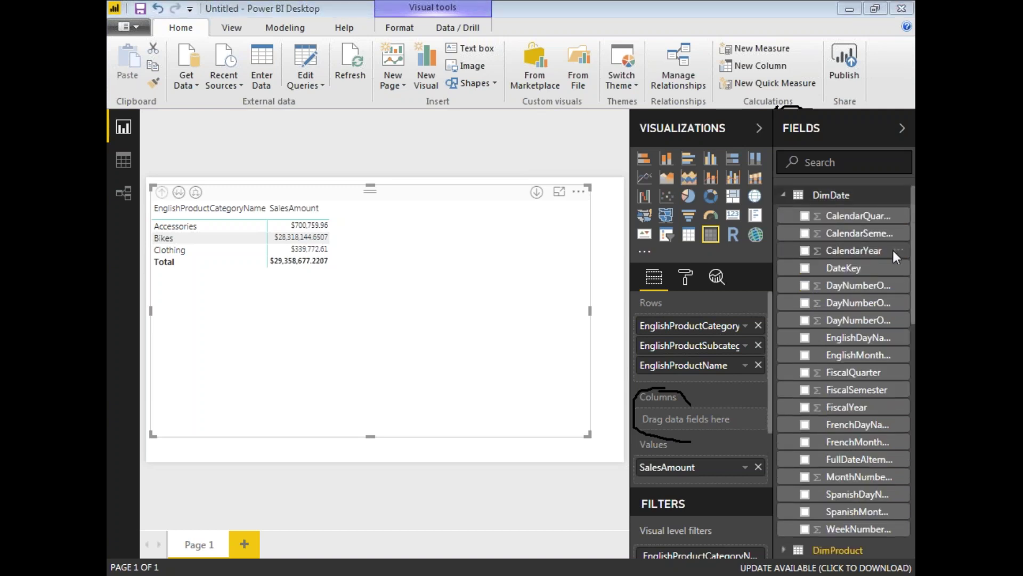
drag(892, 248, 716, 425)
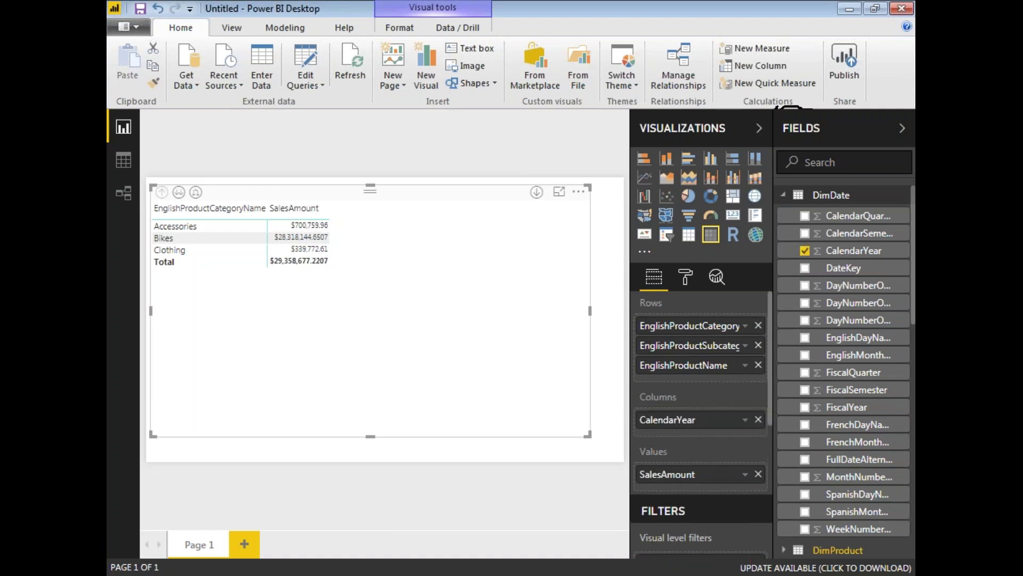
Step: Collapse the Visualizations and Fields panes and examine the matrix's calendar year columns and their totals
click(759, 130)
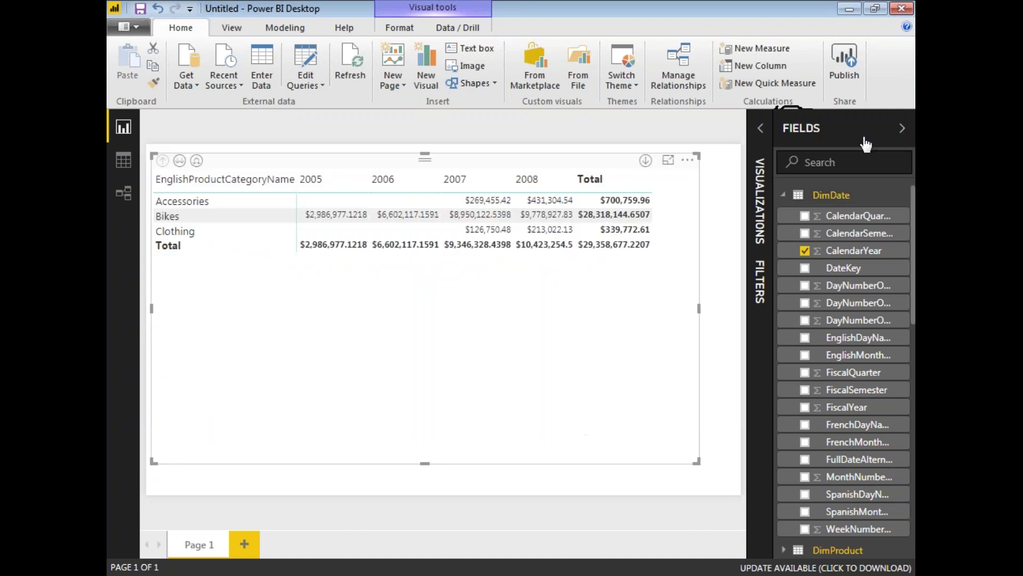
click(904, 130)
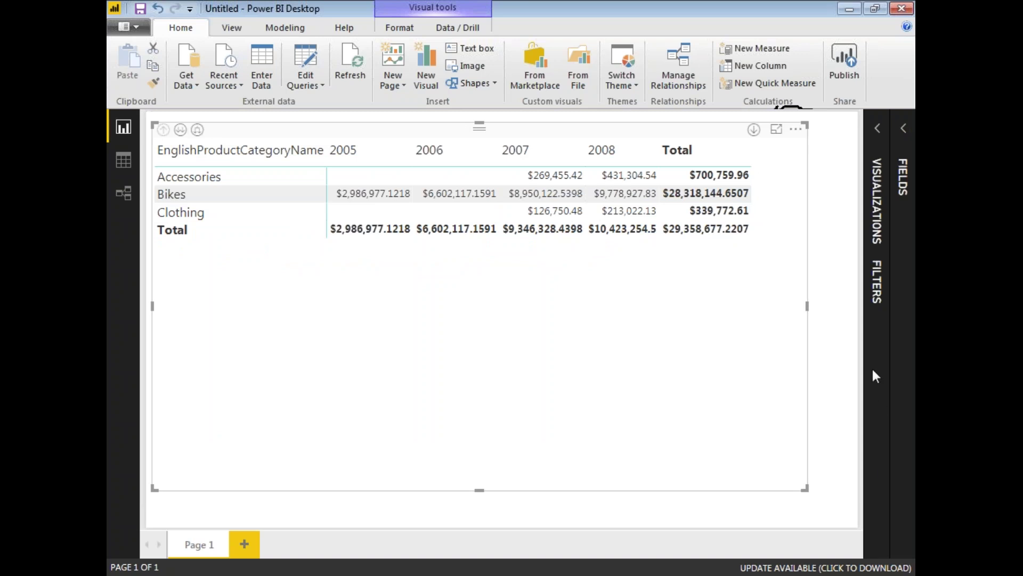
key(ctrl+2)
mouse_move(327, 135)
mouse_down()
mouse_move(324, 155)
mouse_move(358, 166)
mouse_up()
mouse_move(443, 166)
mouse_down()
mouse_move(588, 161)
mouse_move(628, 147)
mouse_move(626, 137)
mouse_up()
drag(546, 128, 333, 133)
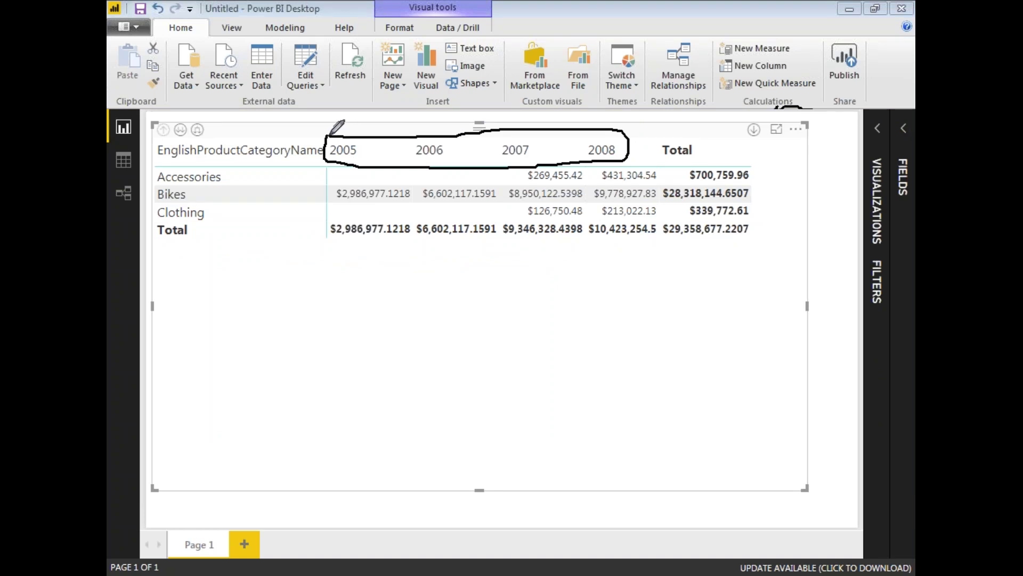
drag(645, 142, 640, 252)
drag(672, 171, 652, 136)
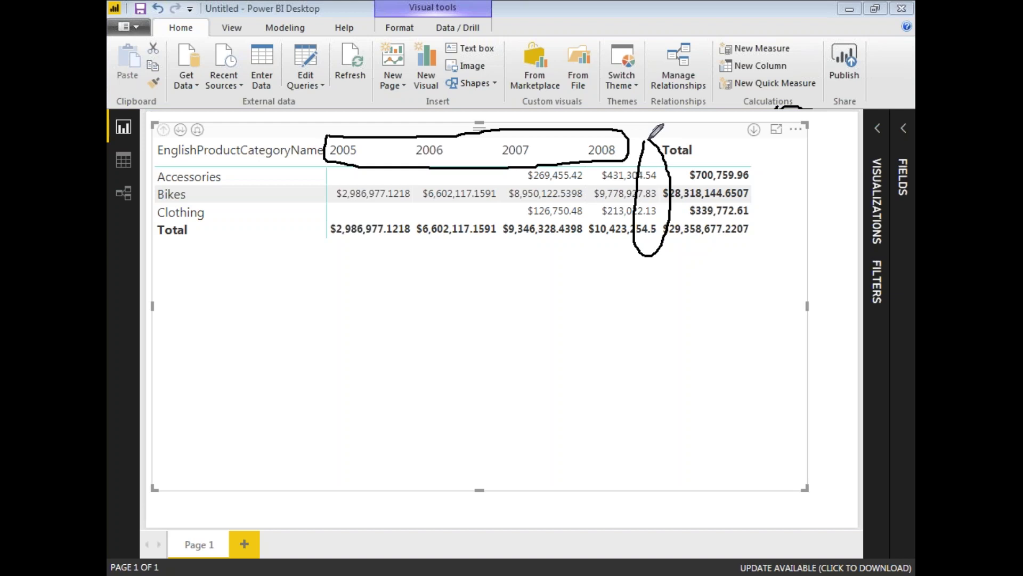
key(Escape)
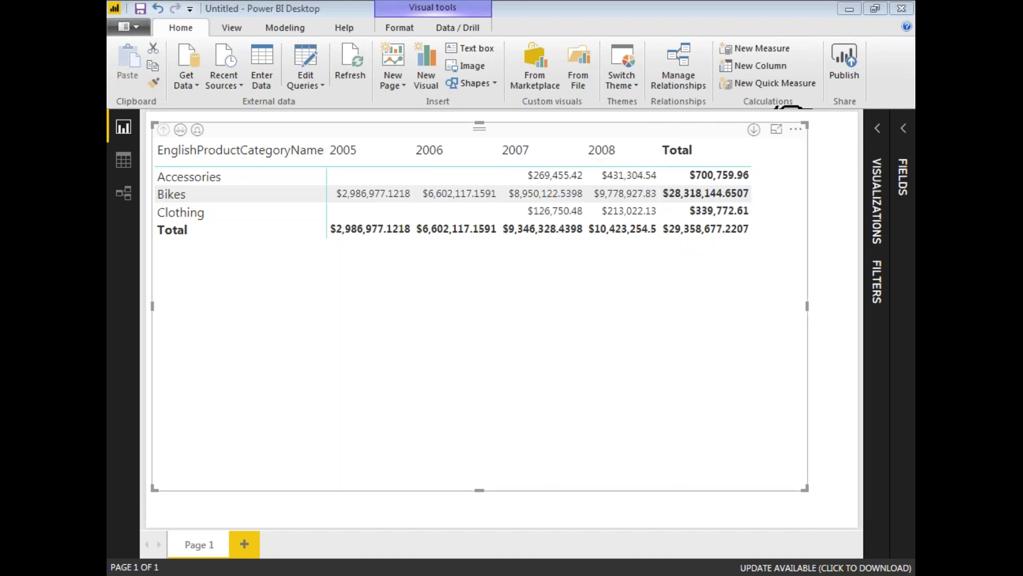
Step: Take the whole matrix to the product subcategory level and examine the sales in each year column and the total
click(180, 129)
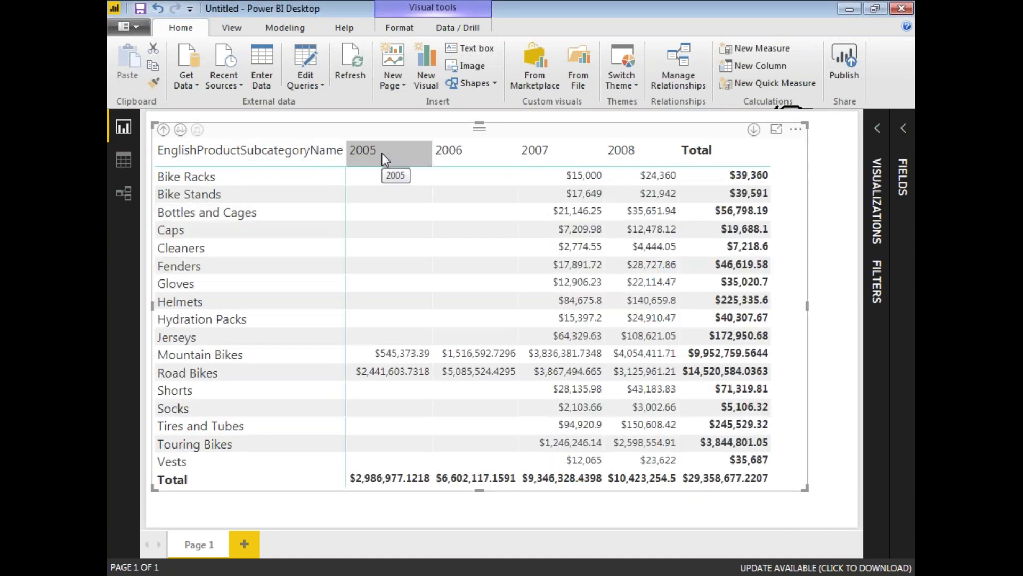
key(ctrl+2)
drag(357, 140, 378, 500)
drag(447, 140, 477, 471)
drag(539, 140, 558, 459)
drag(625, 134, 664, 464)
drag(729, 141, 758, 477)
mouse_move(701, 458)
mouse_down()
mouse_move(701, 504)
mouse_move(759, 468)
mouse_move(713, 443)
mouse_up()
key(Escape)
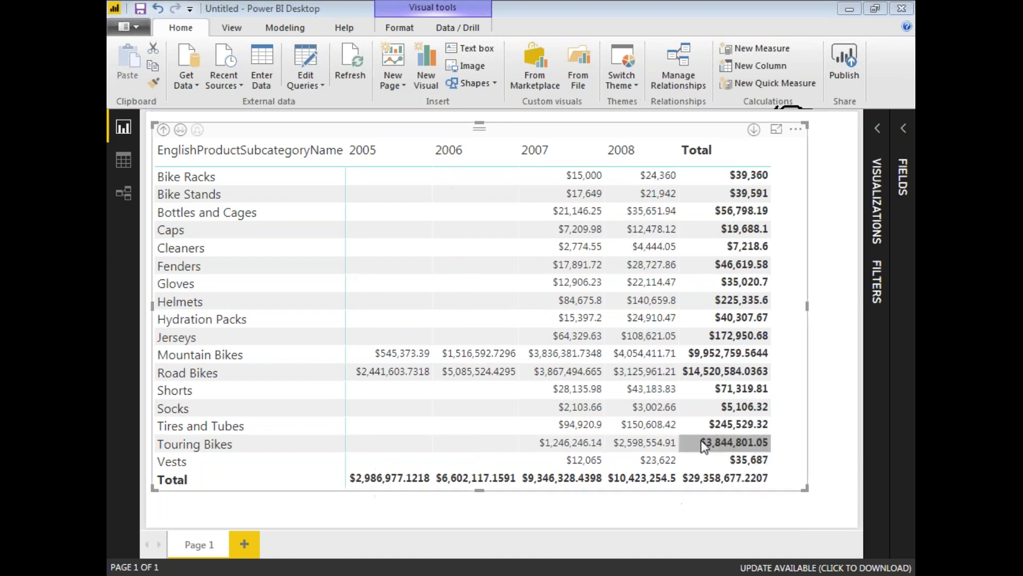
Step: Take the matrix down to product names and review the yearly sales through the whole product list
click(181, 132)
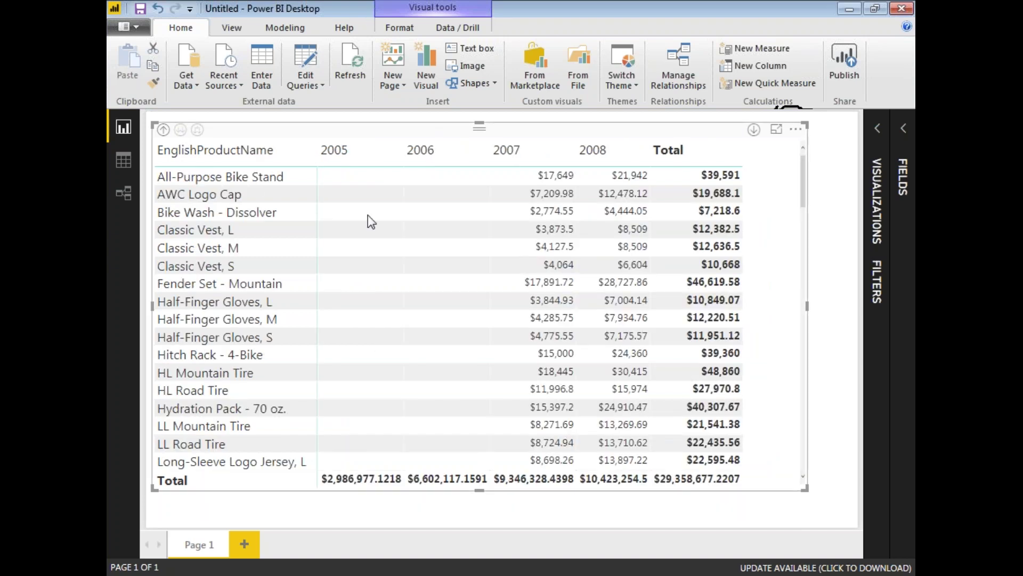
drag(805, 197, 809, 338)
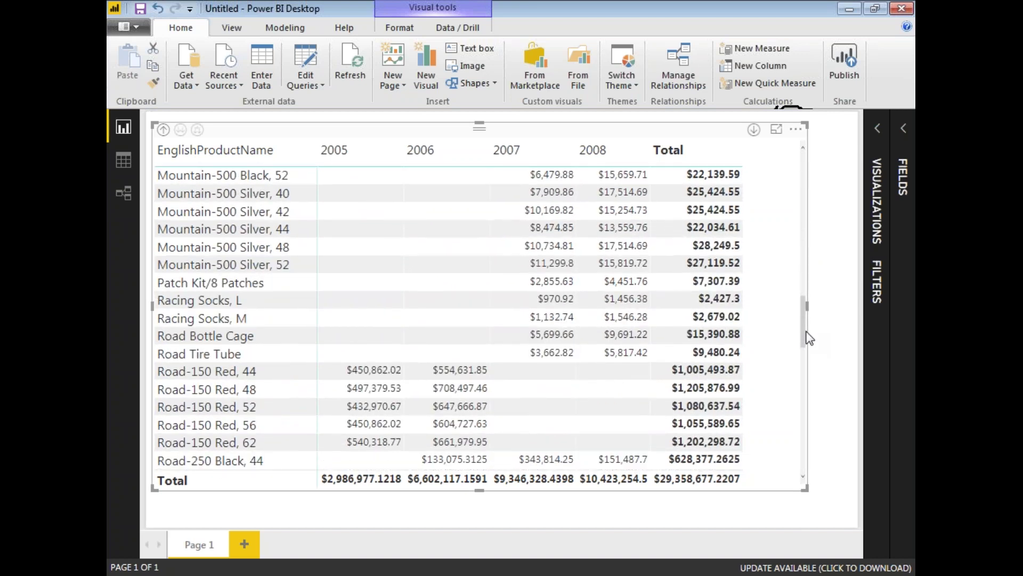
drag(810, 338, 812, 460)
drag(810, 419, 794, 232)
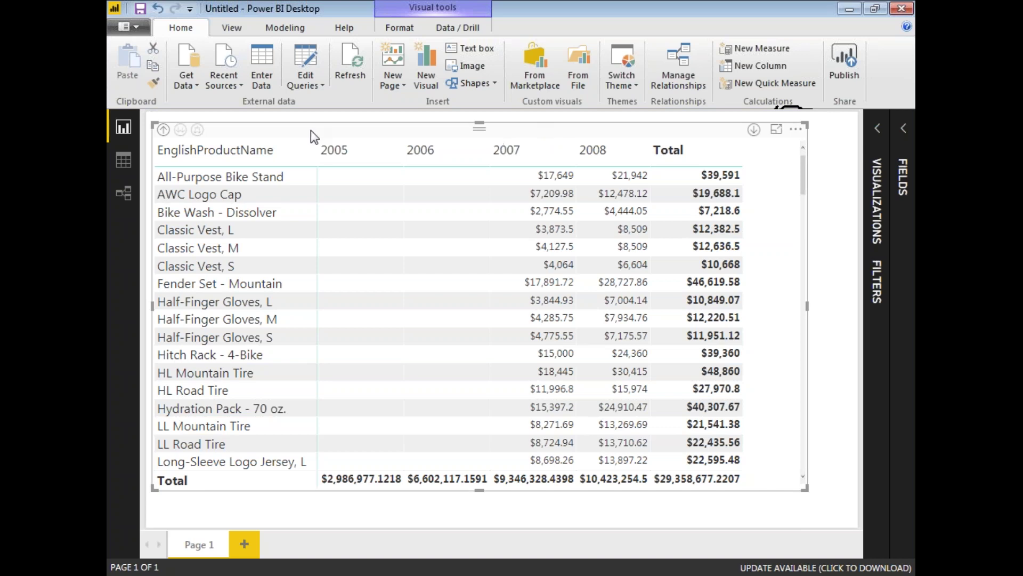
Step: Examine the matrix's grid formatting options, including the available outline colors
click(880, 194)
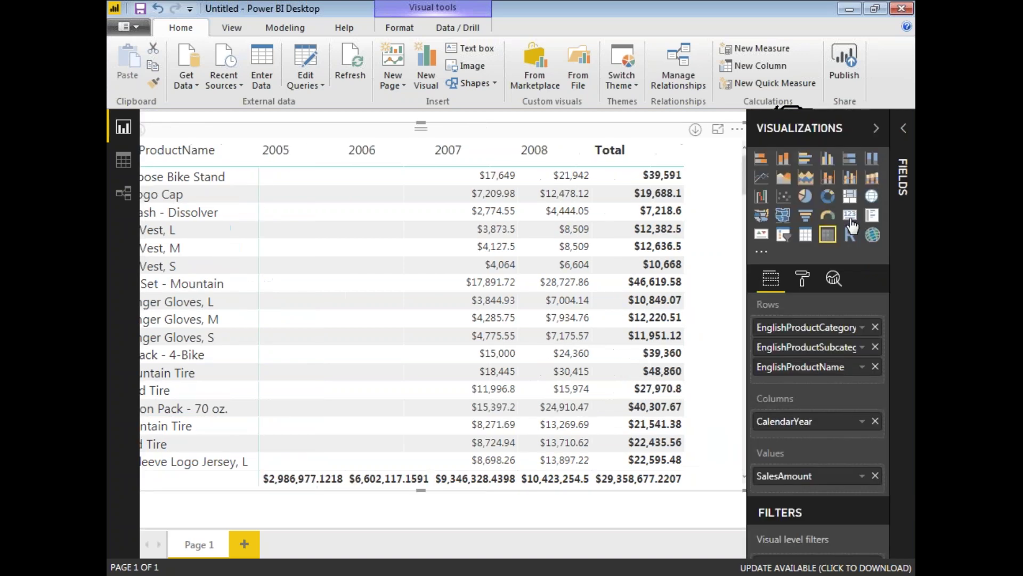
click(803, 278)
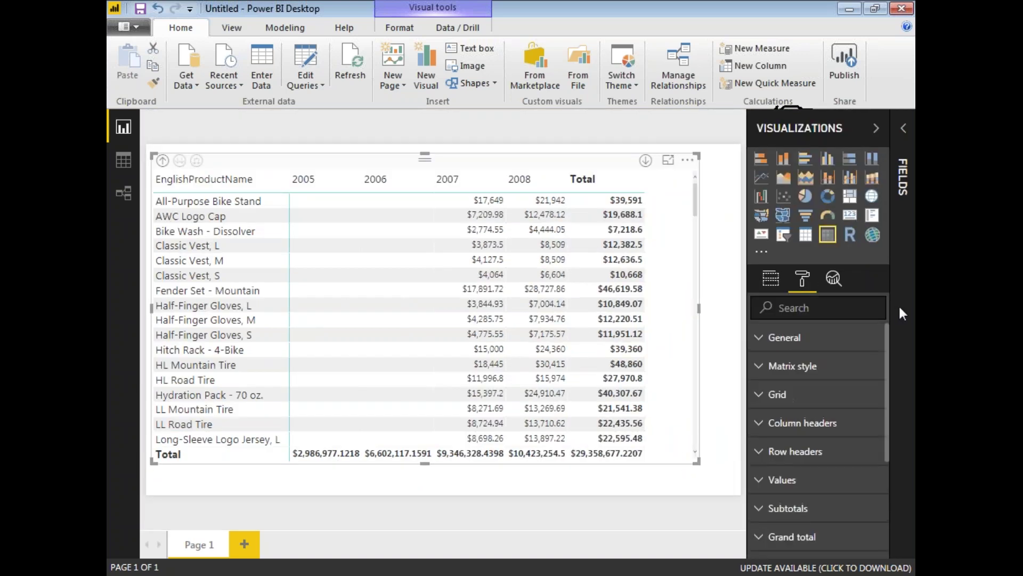
click(765, 399)
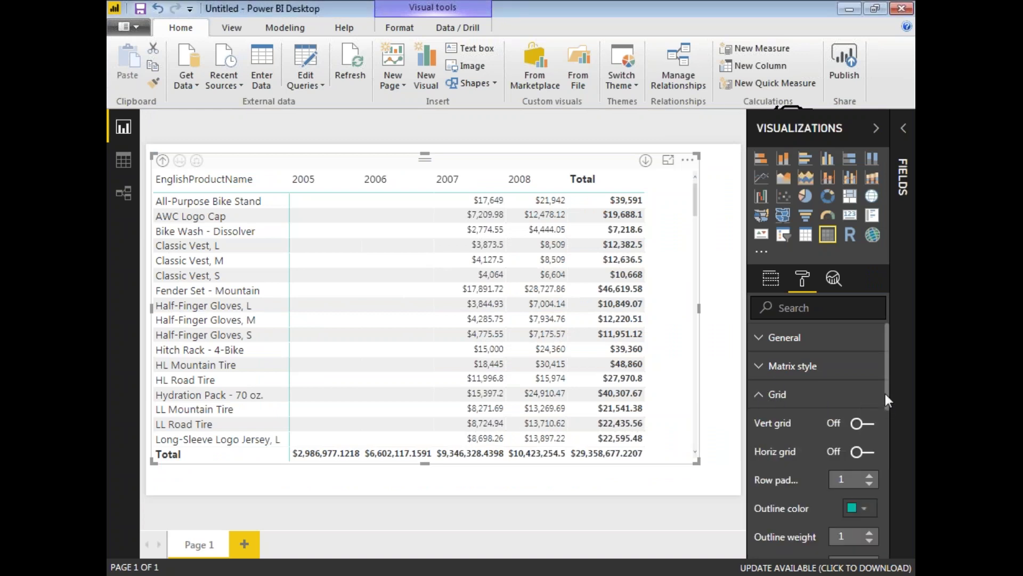
drag(885, 399, 887, 426)
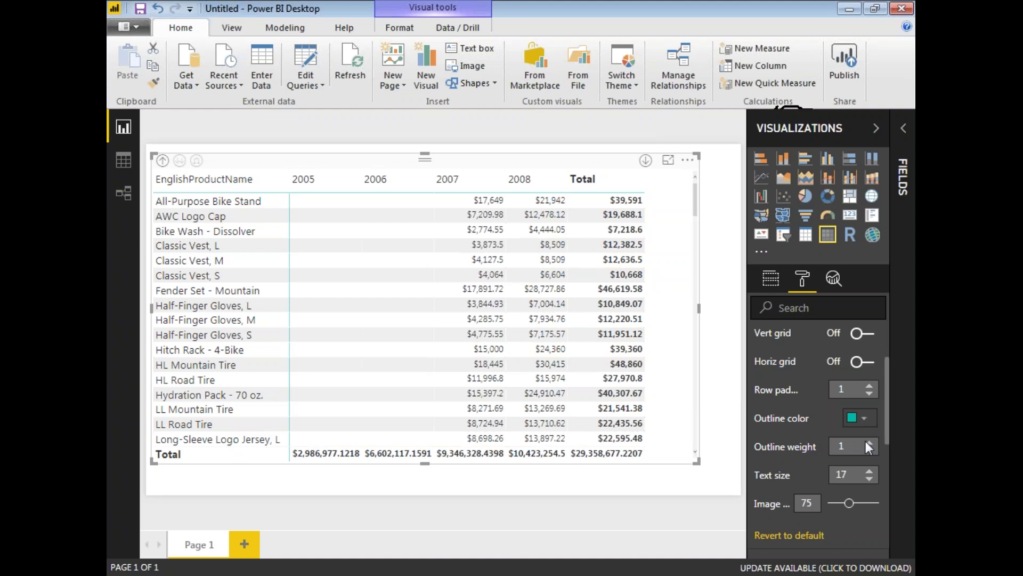
click(862, 418)
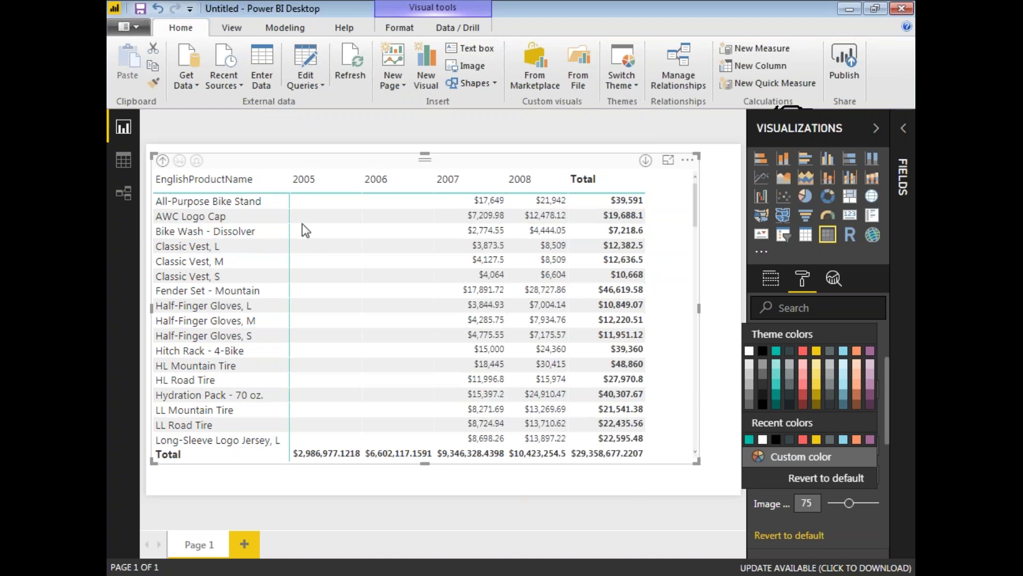
key(Escape)
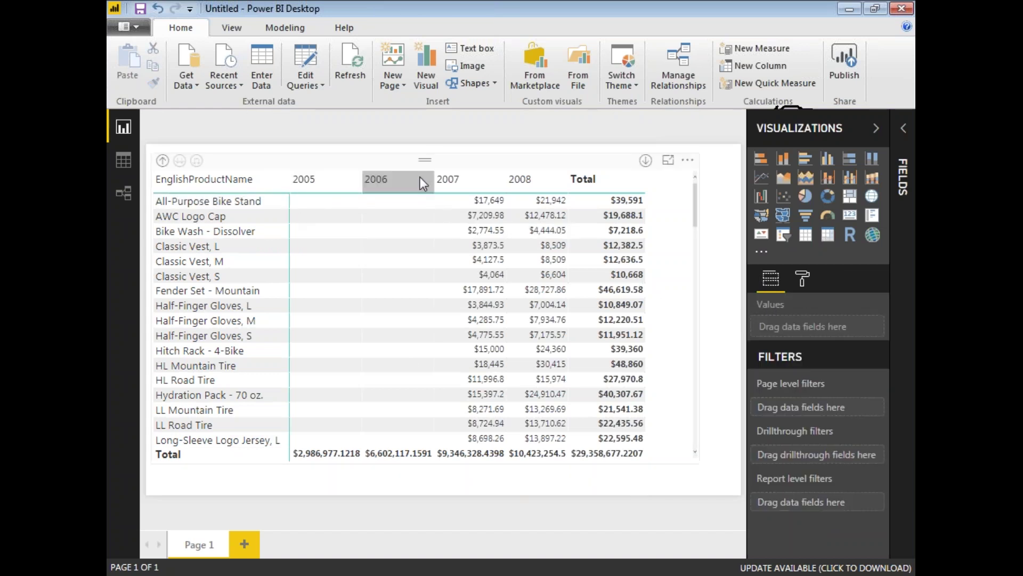
Step: Set the font color of the matrix's column headers to a dark red theme shade
click(677, 219)
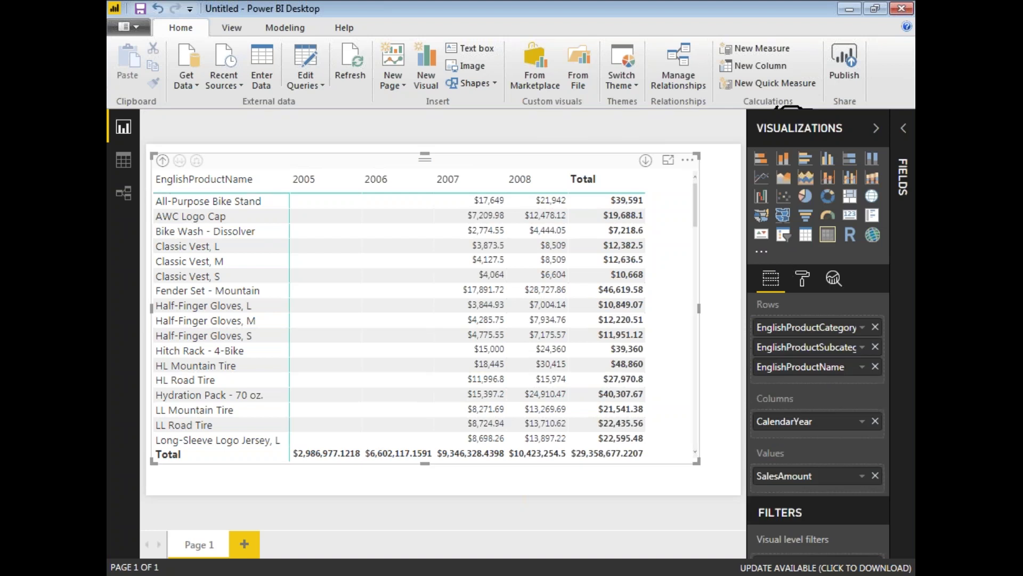
click(801, 278)
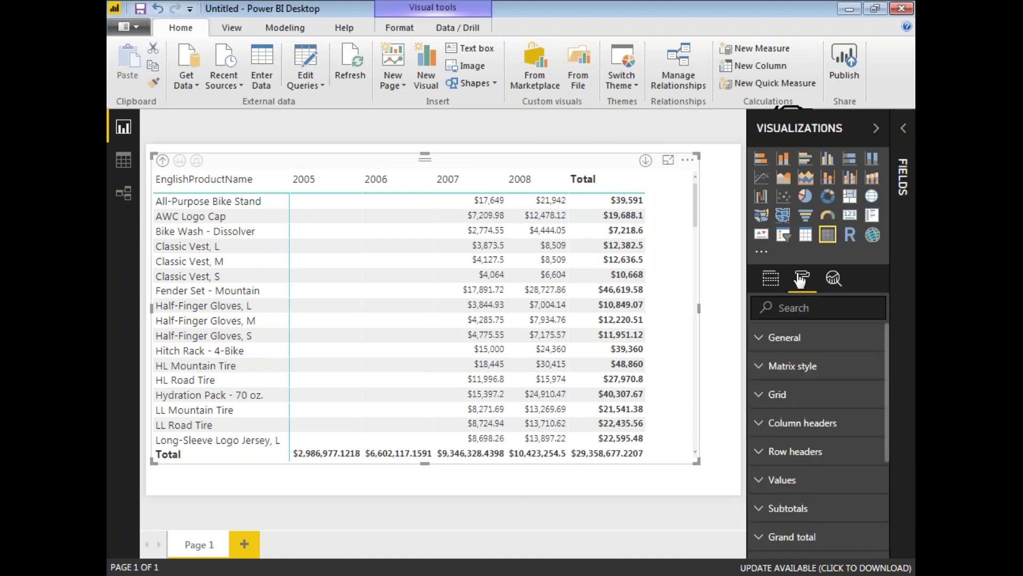
click(765, 339)
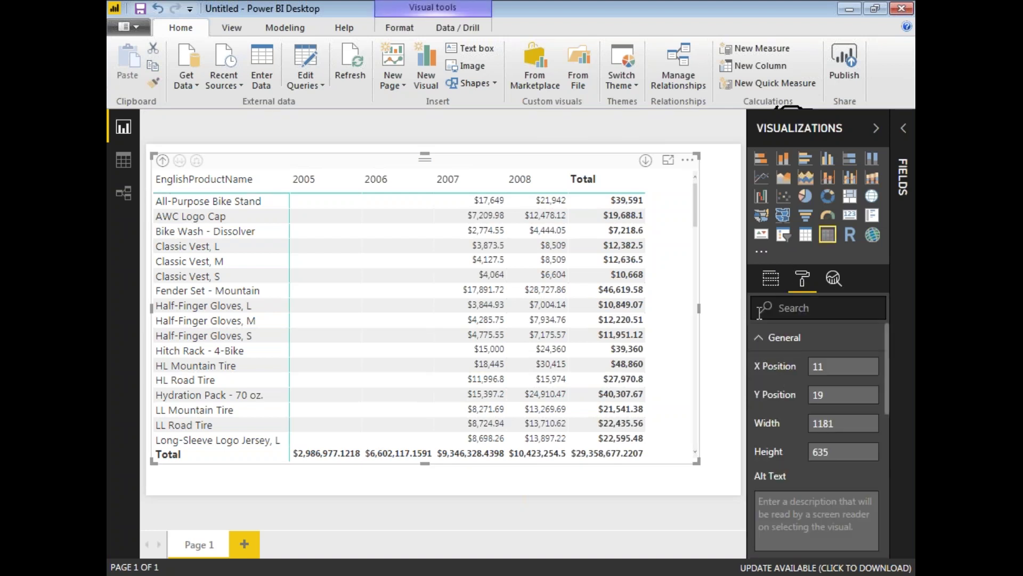
click(768, 337)
click(762, 422)
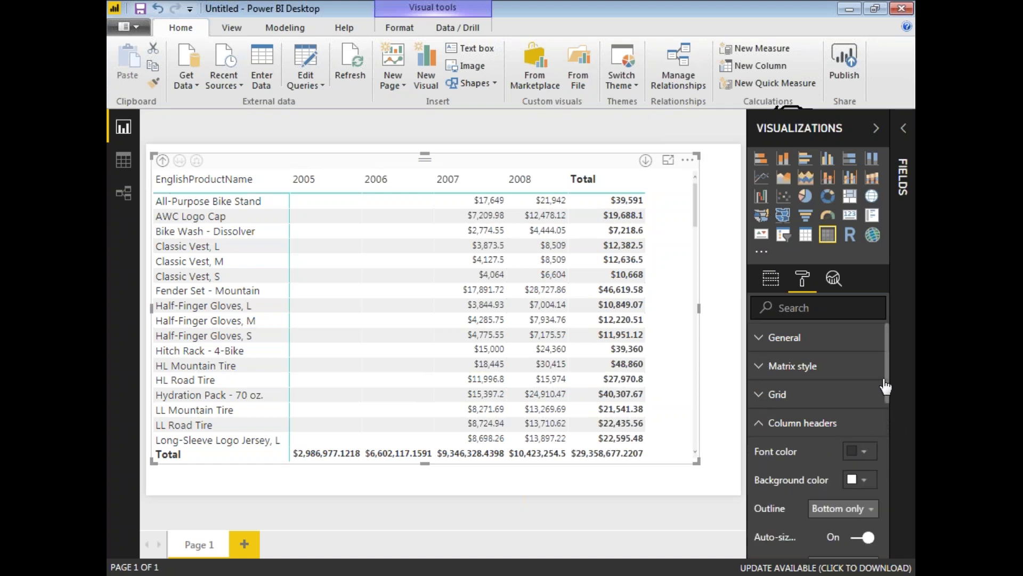
drag(886, 382, 885, 405)
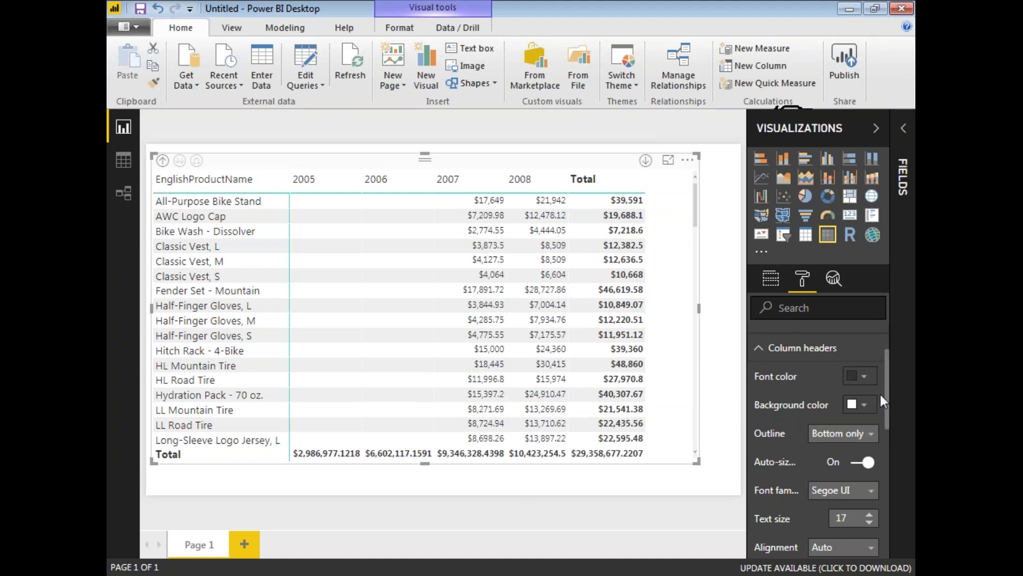
click(866, 377)
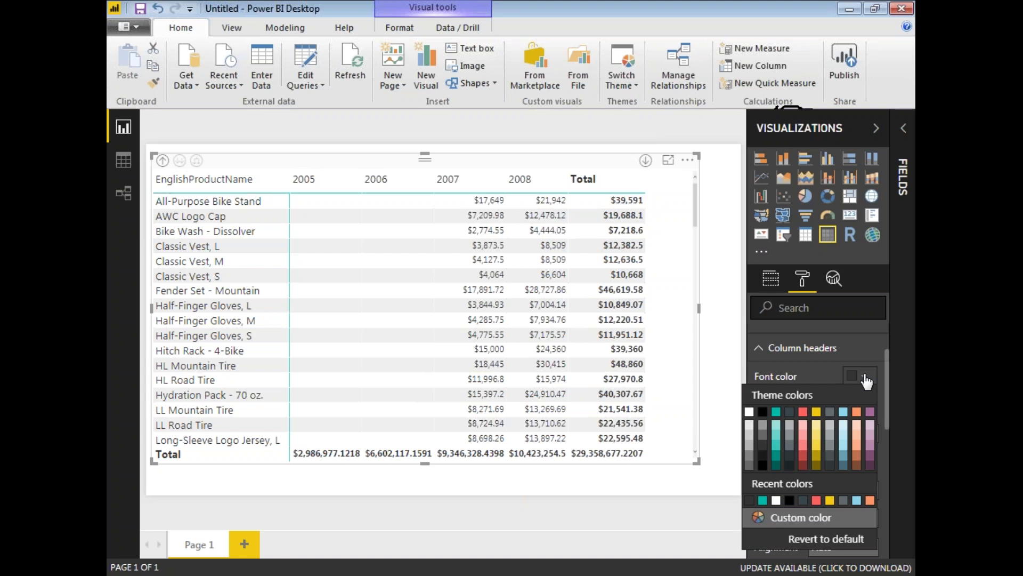
click(806, 455)
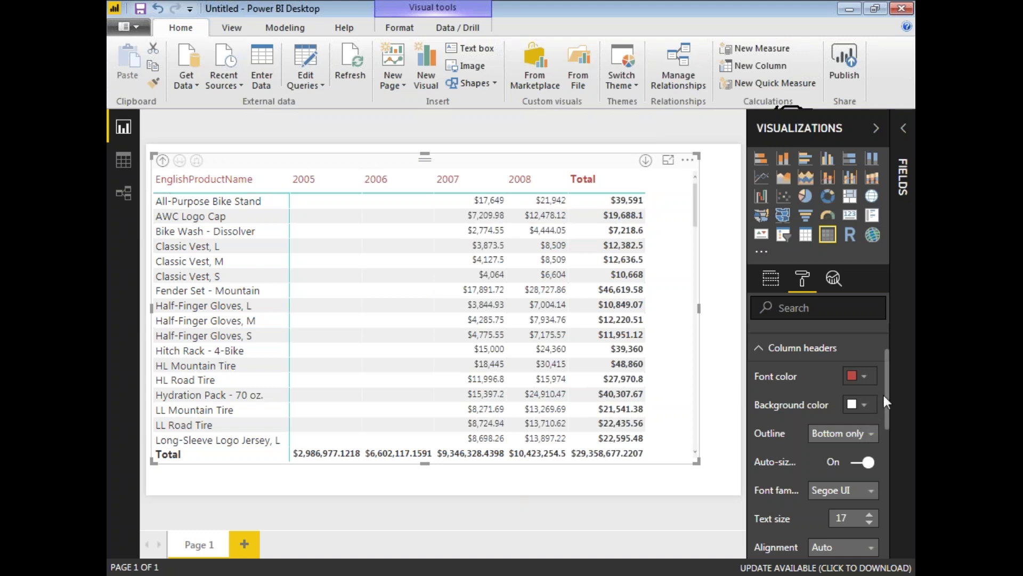
Step: Look through the remaining format options and drill the matrix back up from products to product categories
drag(889, 398, 897, 500)
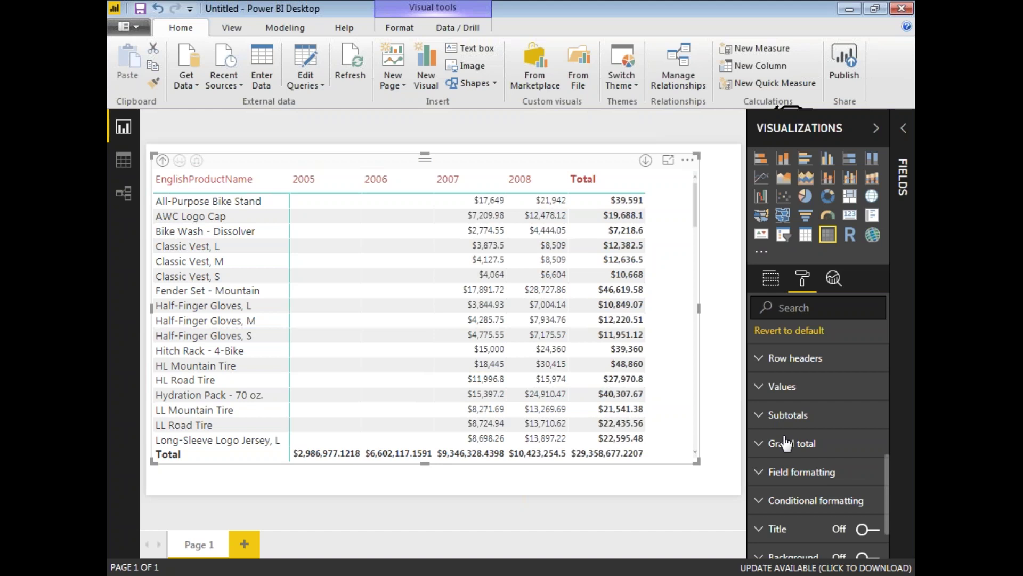
click(162, 161)
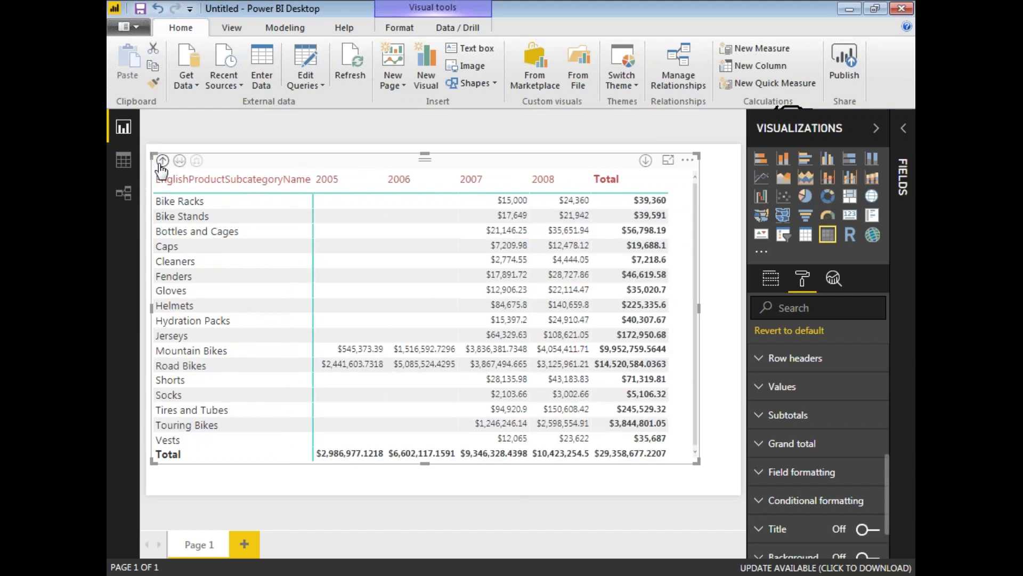
click(162, 160)
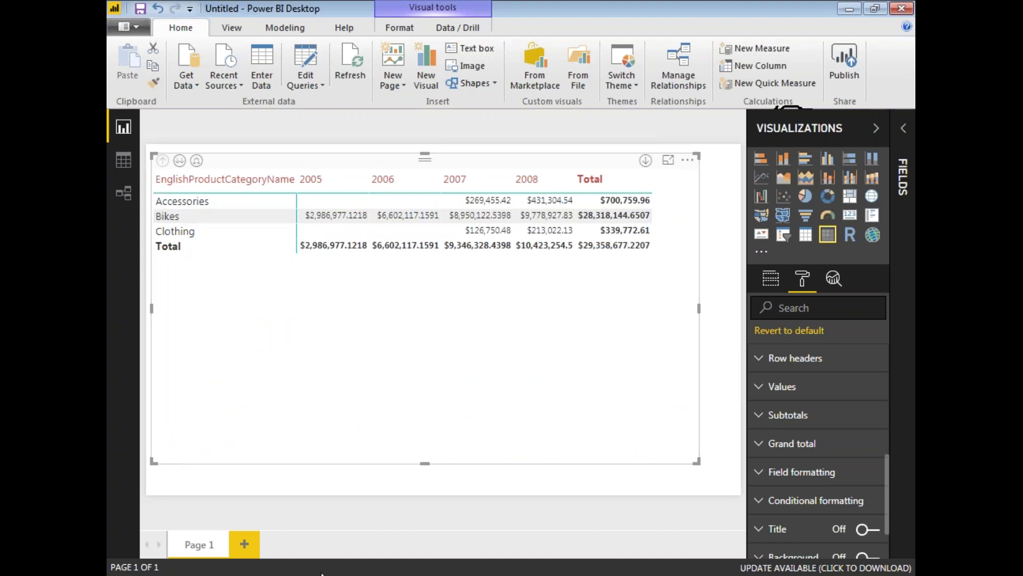
Step: Switch to the PowerPoint slide show and circle the online trainings contact lines on the Matrix in Power BI slide with the pen
click(213, 555)
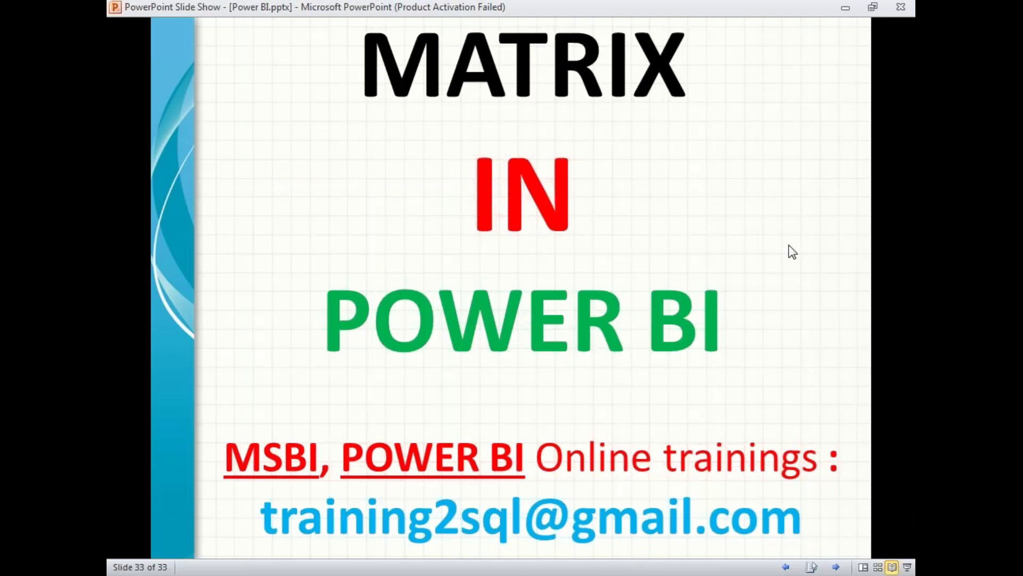
key(ctrl+p)
drag(229, 409, 218, 541)
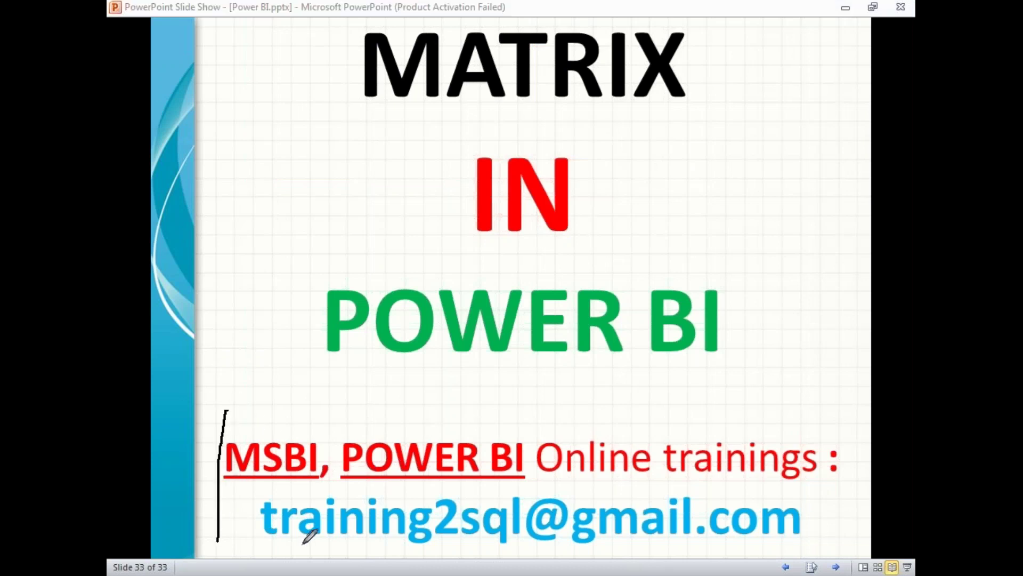
mouse_move(617, 543)
mouse_down()
mouse_move(796, 540)
mouse_move(829, 521)
mouse_move(835, 483)
mouse_move(810, 421)
mouse_up()
mouse_move(311, 391)
mouse_down()
mouse_move(237, 394)
mouse_move(228, 410)
mouse_up()
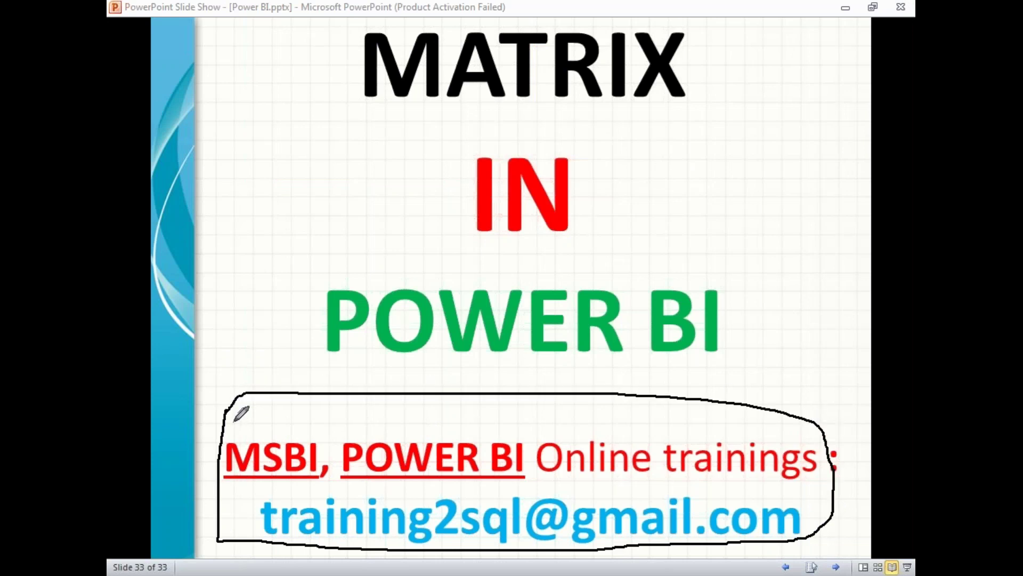